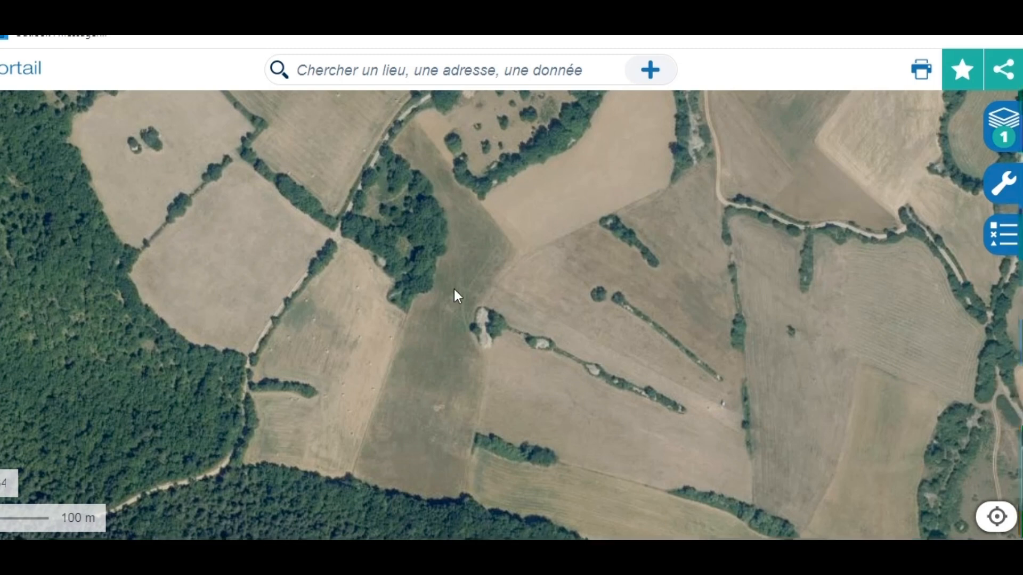
# Measure the surface of the whole elongated dark field in the centre by tracing its boundary from the northern tip.
pyautogui.click(331, 74)
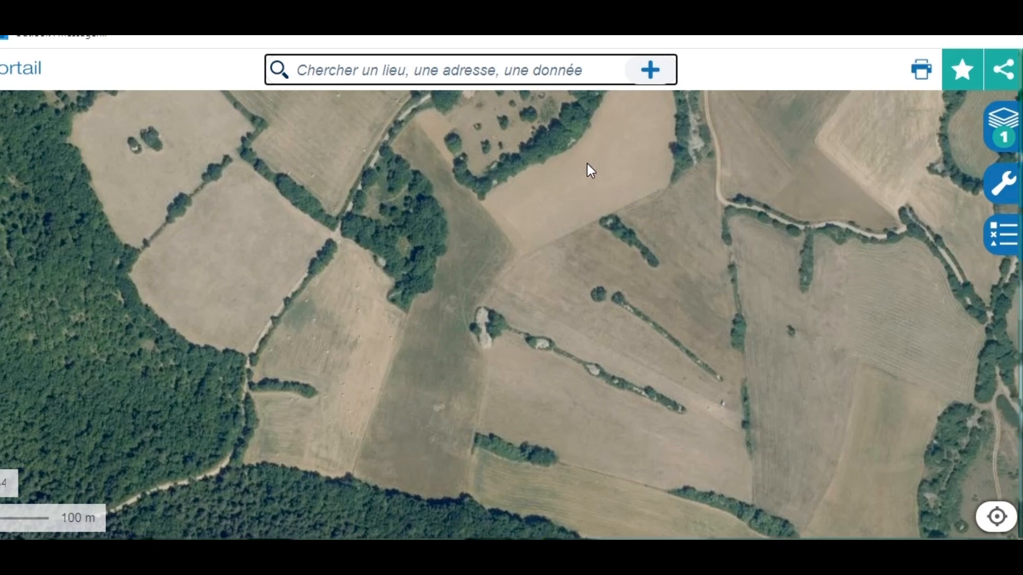
pyautogui.click(1014, 181)
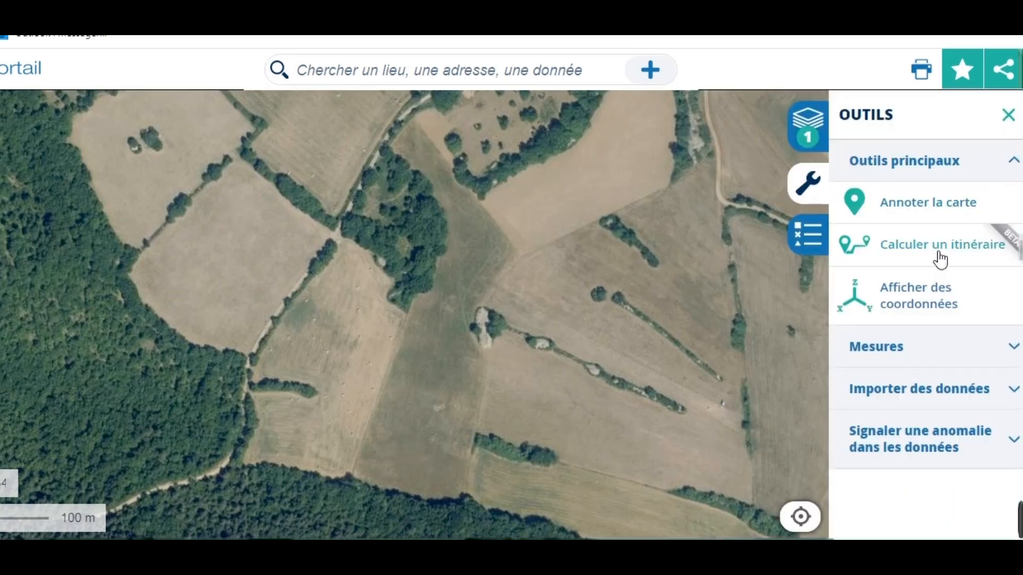
pyautogui.click(883, 347)
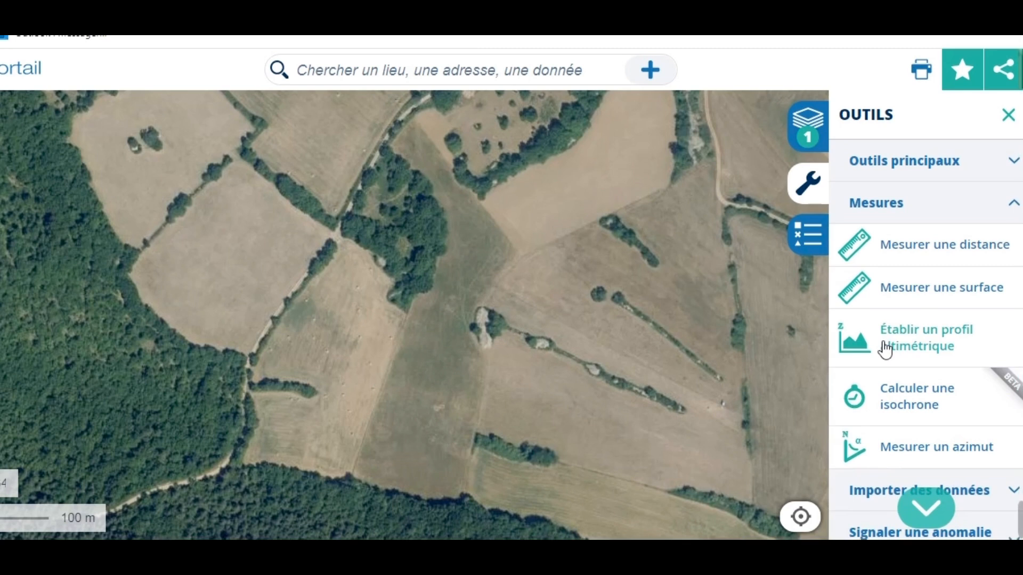
pyautogui.click(969, 302)
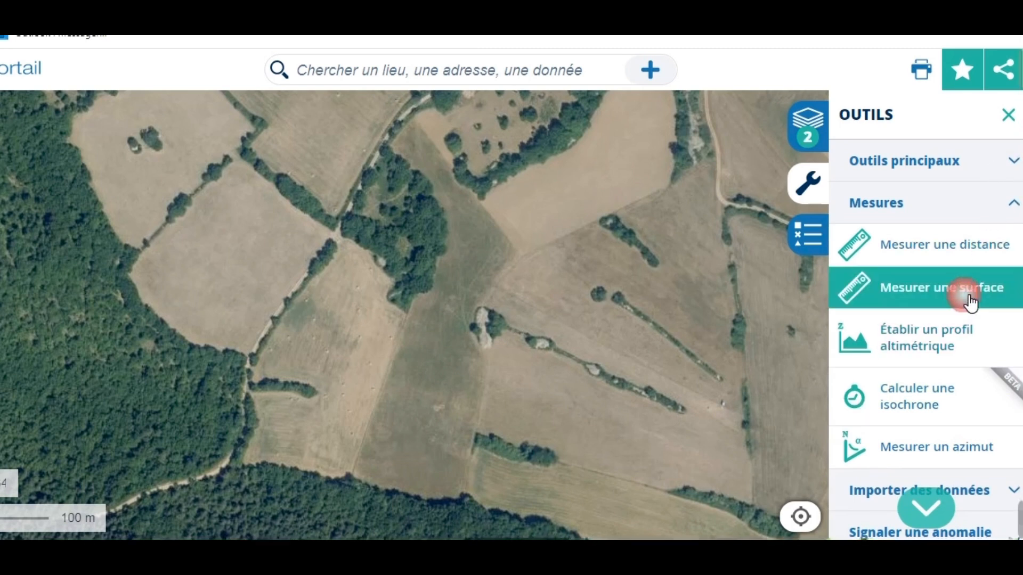
pyautogui.click(411, 119)
pyautogui.click(520, 253)
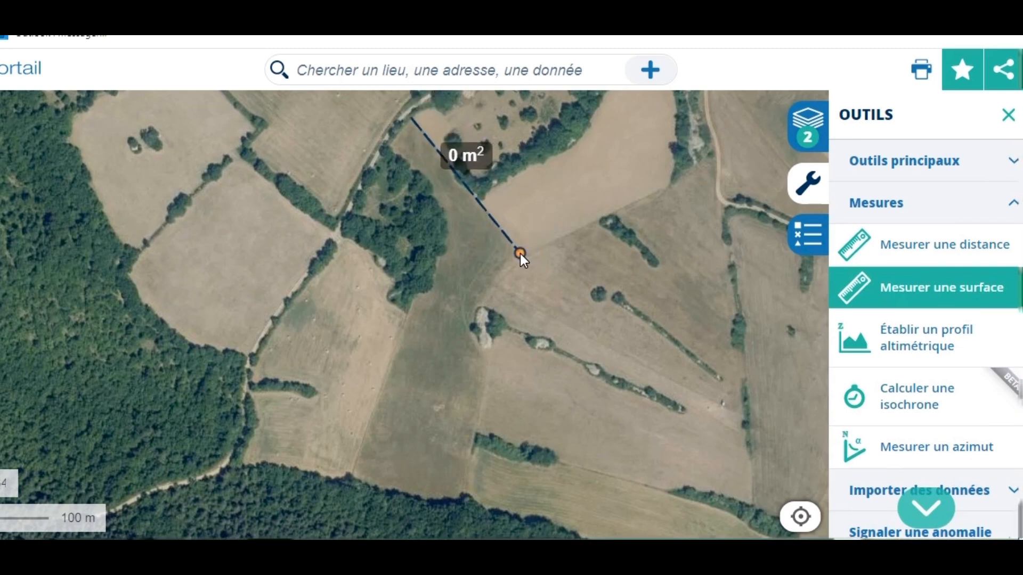
pyautogui.click(474, 305)
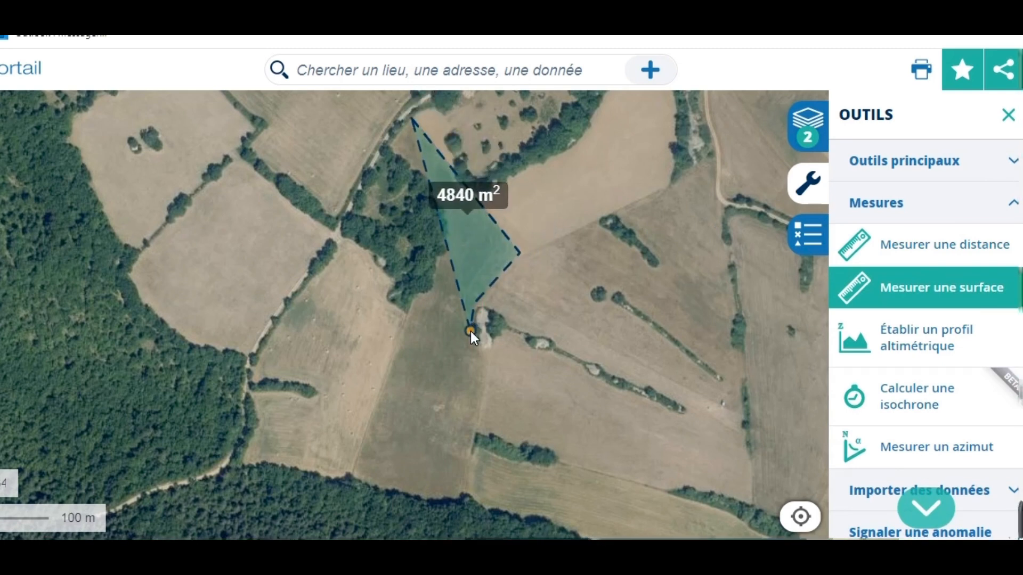
pyautogui.click(482, 351)
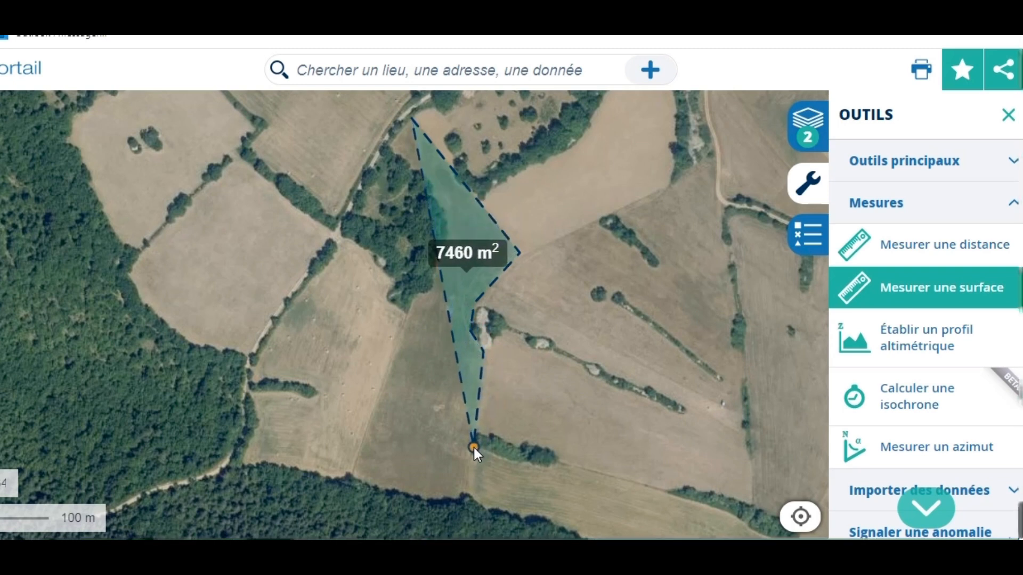
pyautogui.click(466, 495)
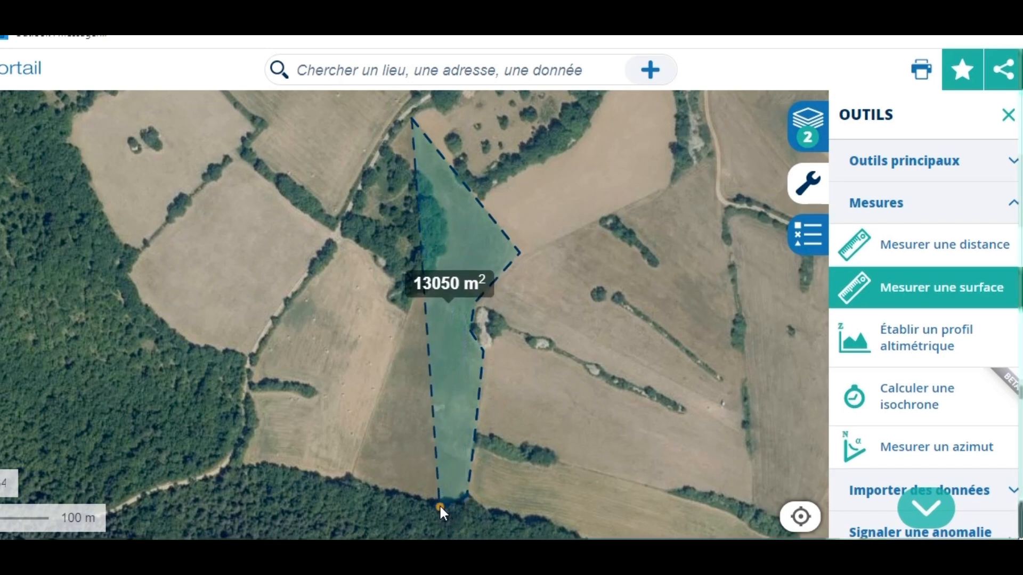
pyautogui.click(352, 477)
pyautogui.click(407, 317)
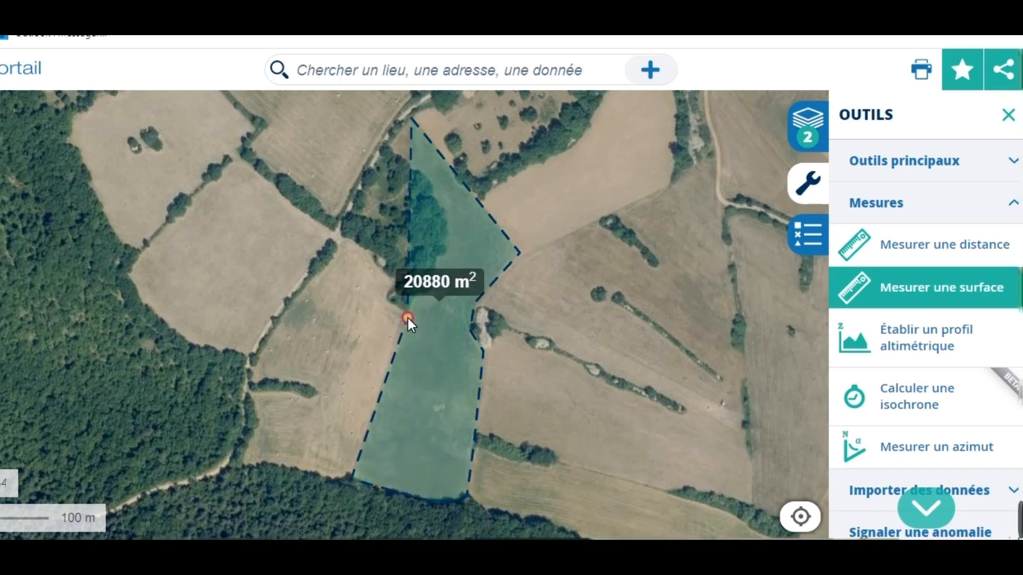
pyautogui.click(449, 242)
pyautogui.click(432, 197)
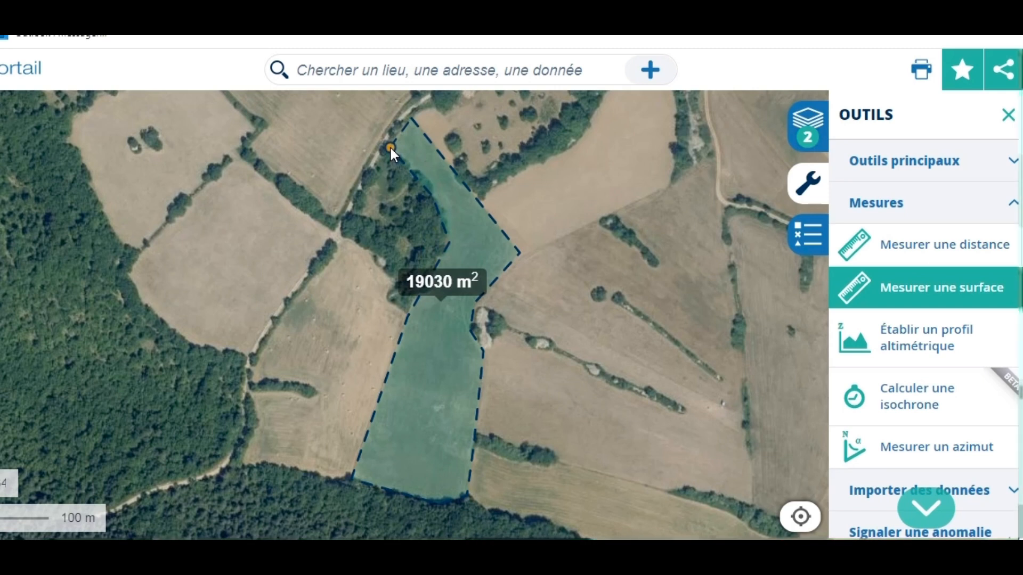
pyautogui.doubleClick(391, 147)
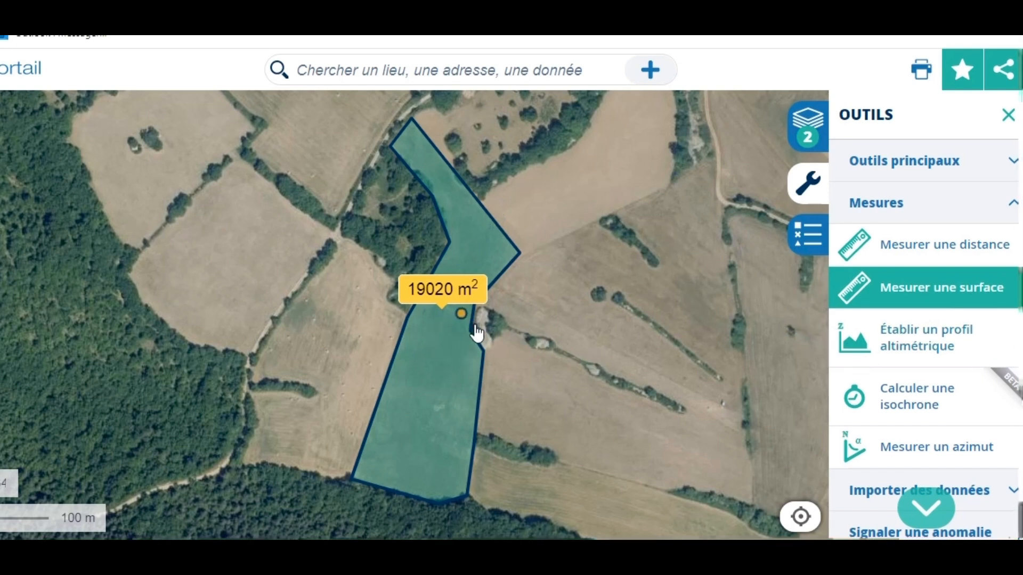
# Clear the whole-field measurement and outline the field's southern third as a measured surface of about 6450 m².
pyautogui.click(904, 306)
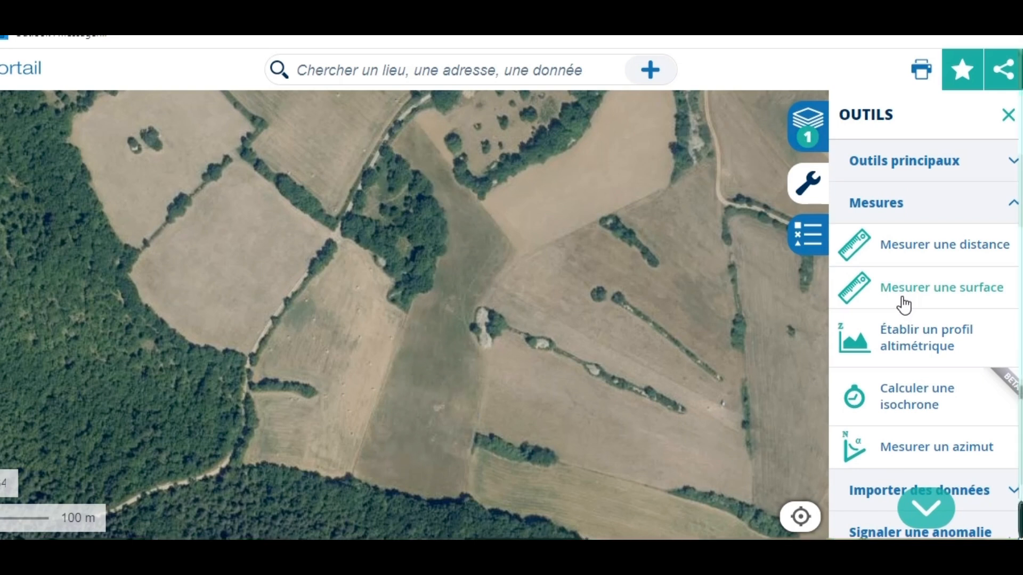
pyautogui.click(904, 305)
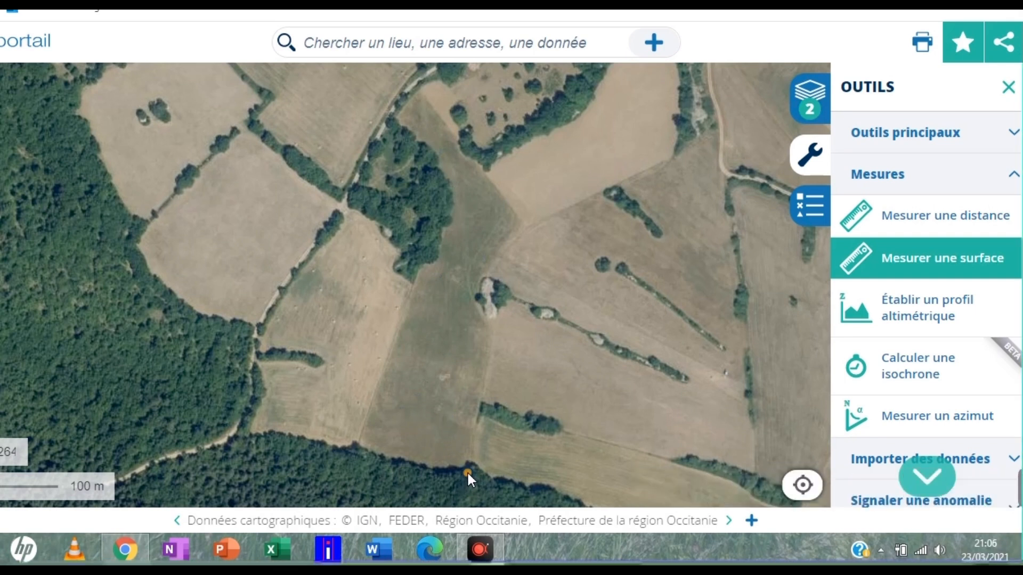
pyautogui.click(357, 443)
pyautogui.click(417, 467)
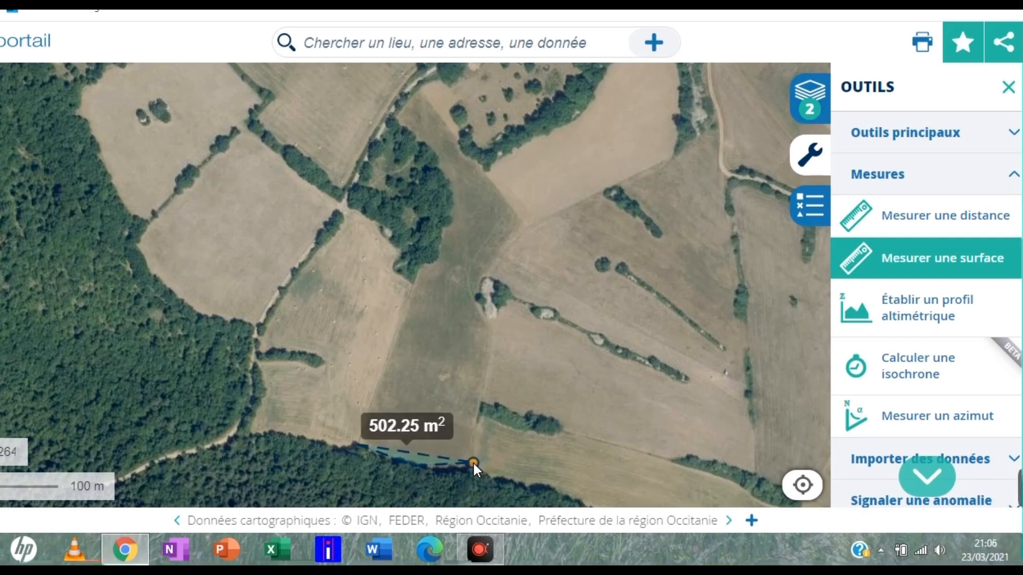
pyautogui.click(471, 466)
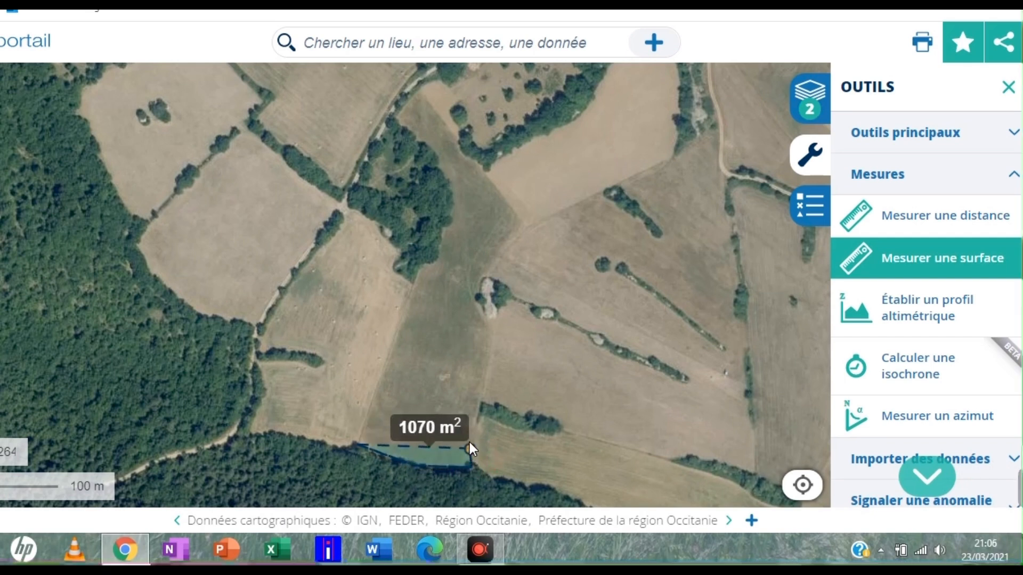
pyautogui.click(481, 400)
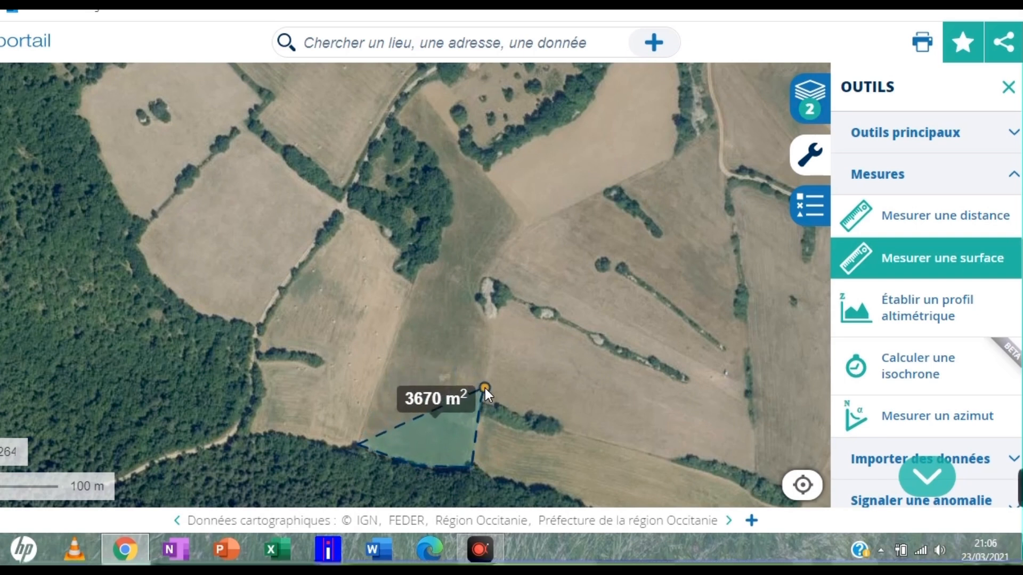
pyautogui.click(484, 387)
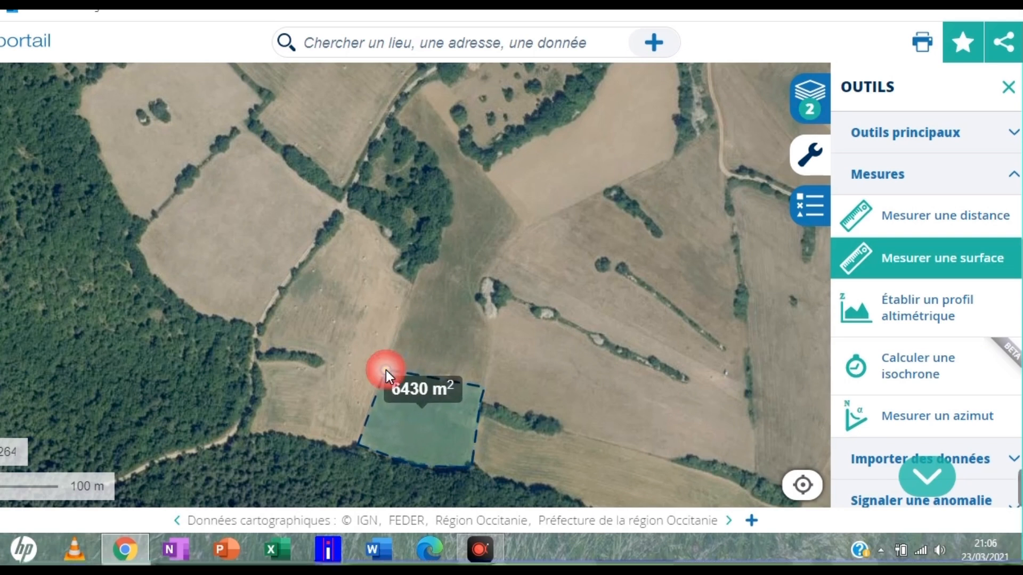
pyautogui.click(386, 370)
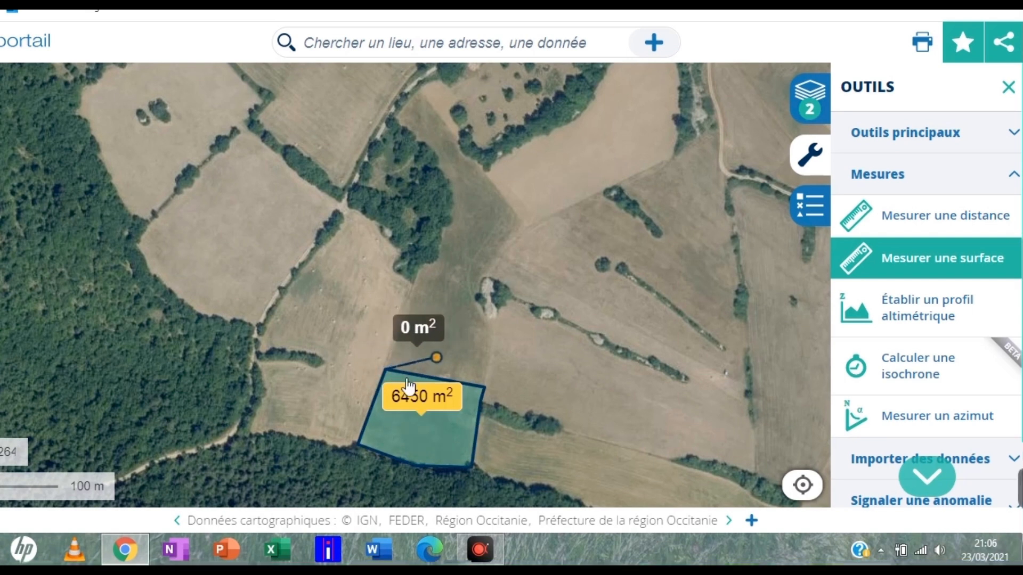
# Outline the field's middle third, adjoining the southern plot, as a measured surface of about 6210 m².
pyautogui.click(387, 369)
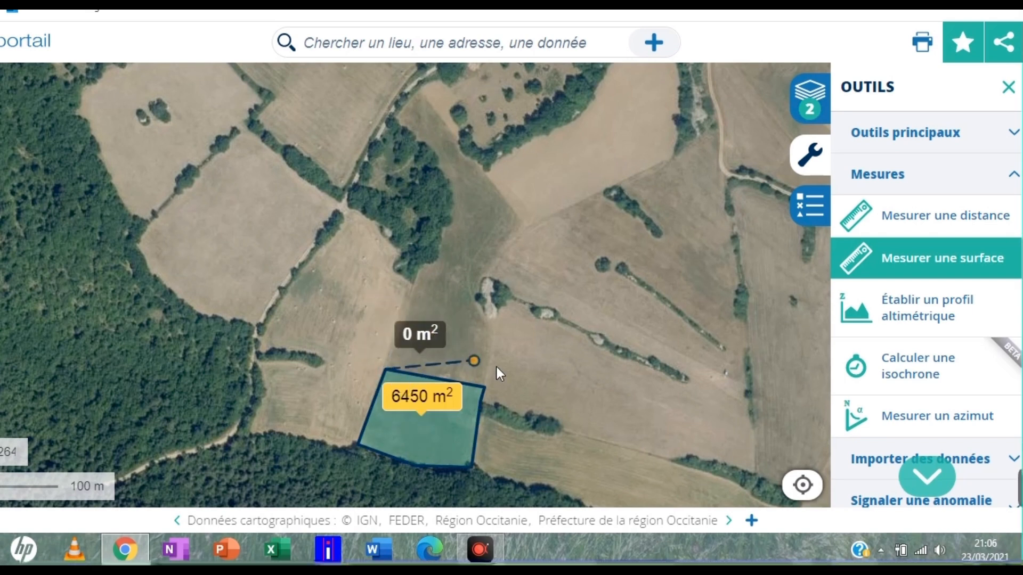
pyautogui.click(484, 383)
pyautogui.click(490, 326)
pyautogui.click(477, 280)
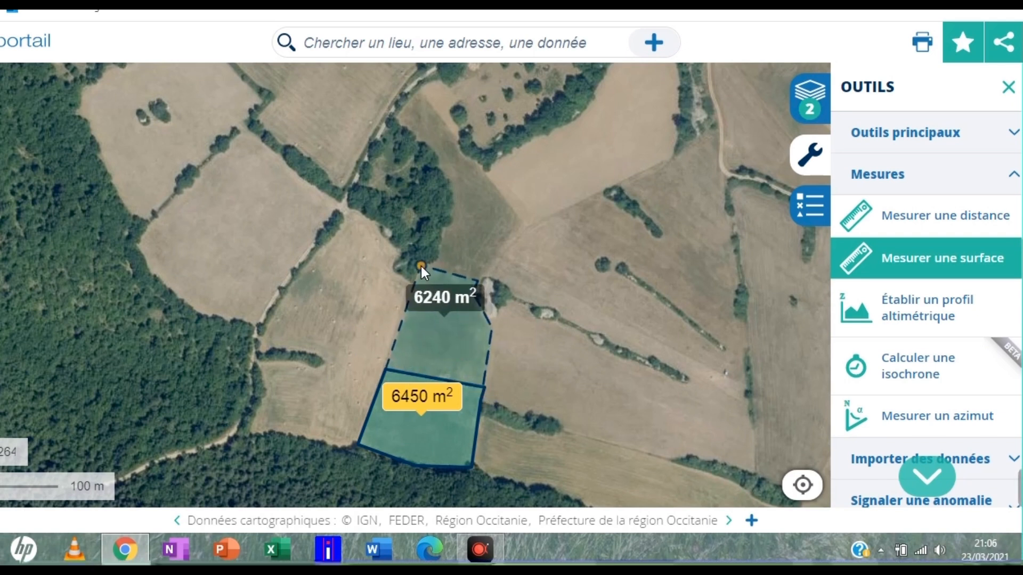
pyautogui.doubleClick(421, 266)
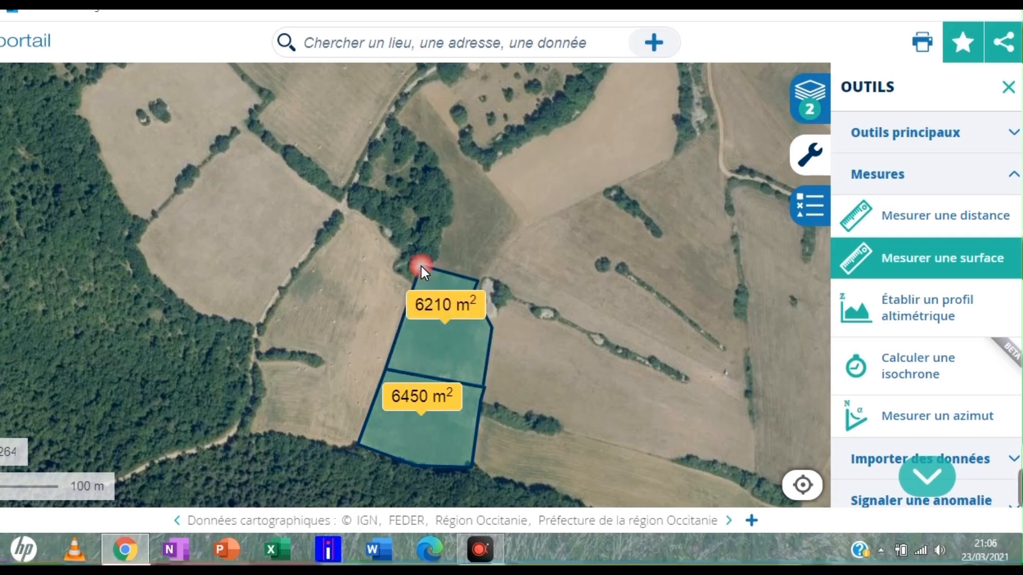
# Outline the remaining northern part of the field, up to its tip, as a measured surface of about 6450 m².
pyautogui.click(479, 282)
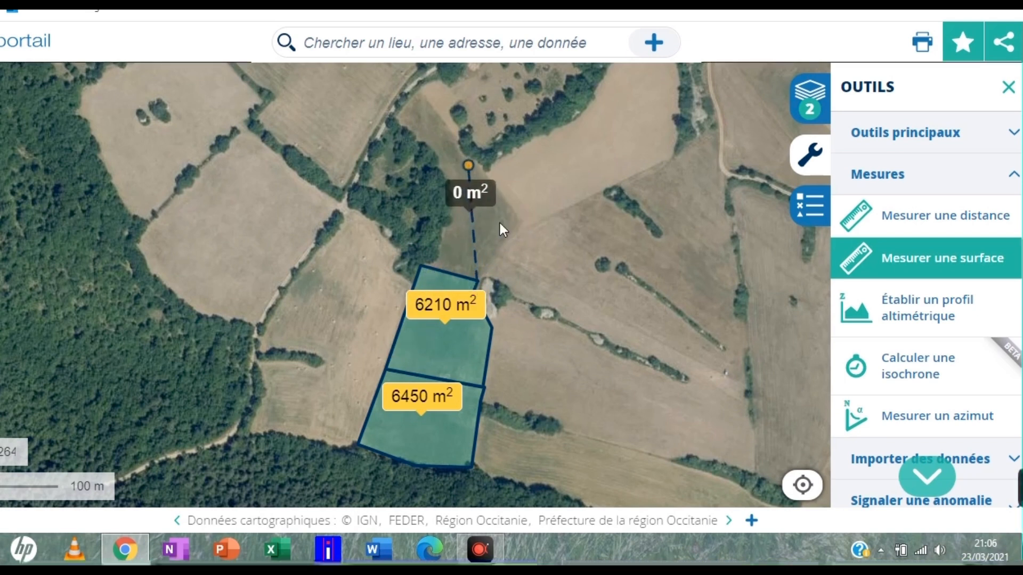
pyautogui.click(427, 265)
pyautogui.click(449, 184)
pyautogui.click(430, 144)
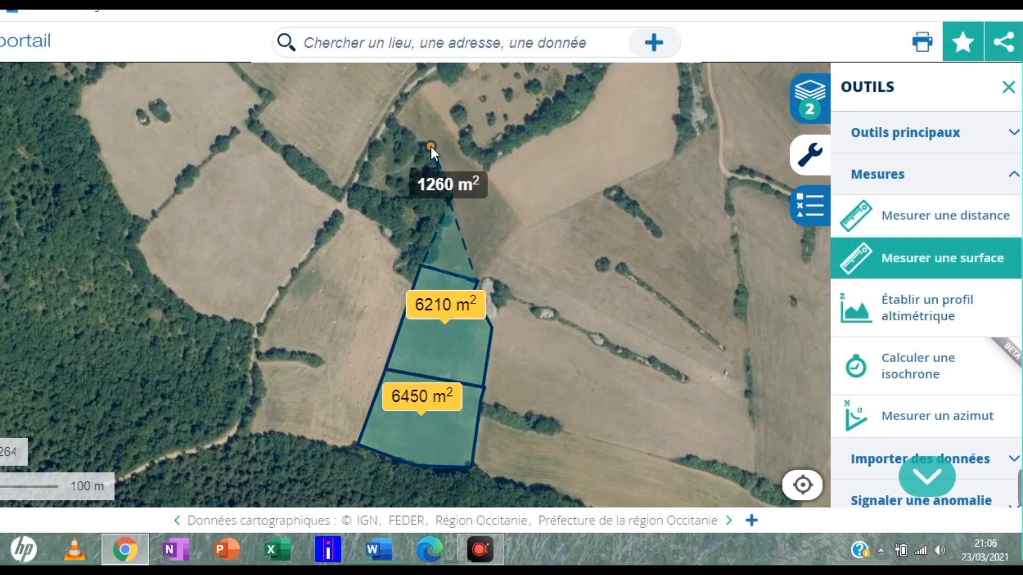
pyautogui.click(392, 118)
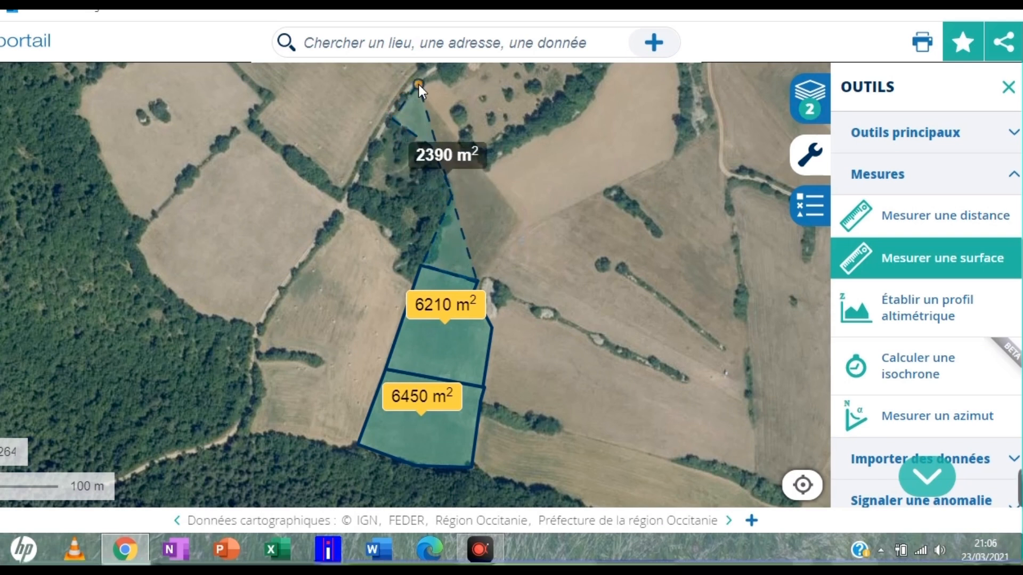
pyautogui.click(418, 91)
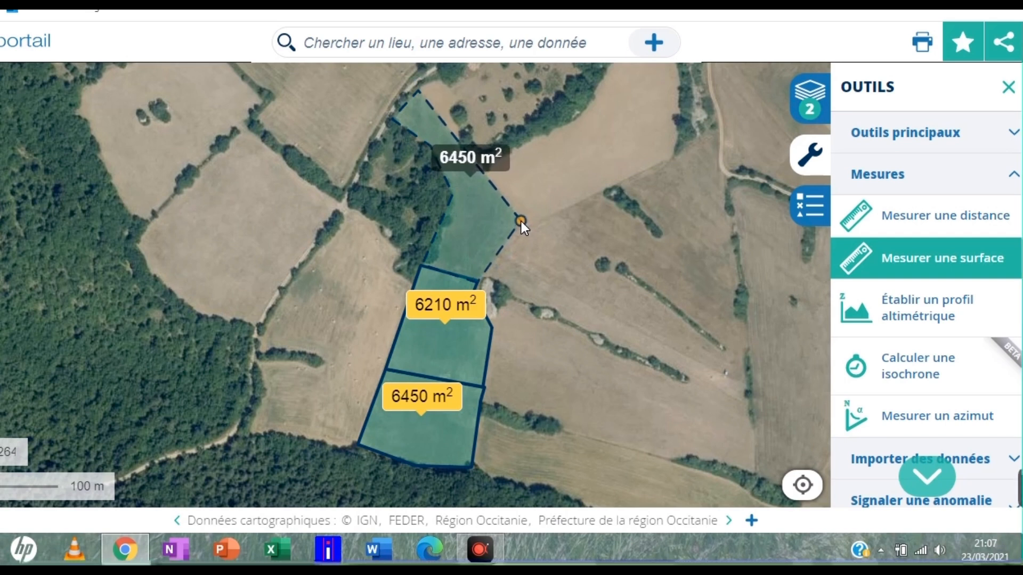
pyautogui.doubleClick(521, 223)
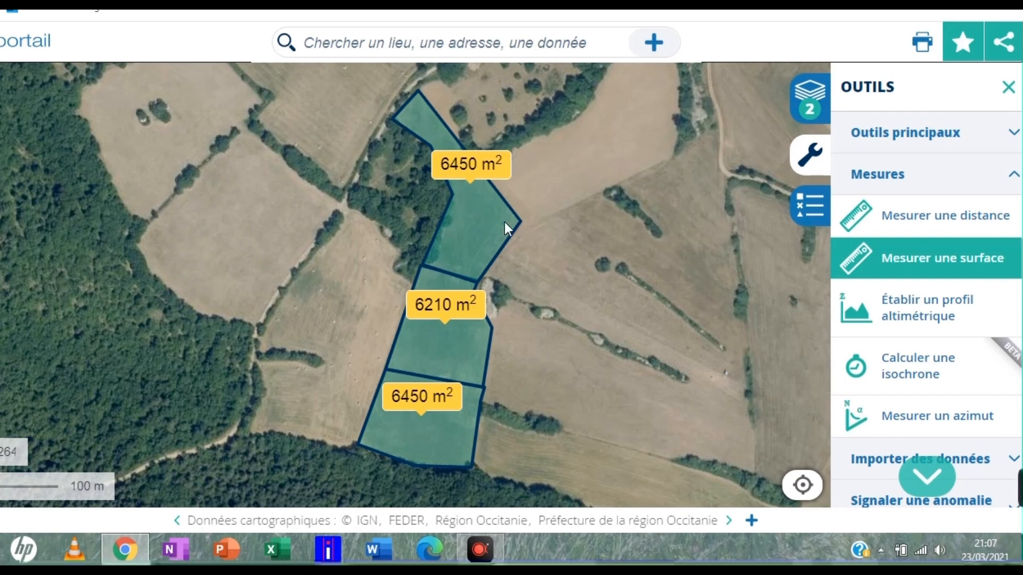
# Measure the distances along the field's west and east edges from the southern plot's dividing line down to the forest.
pyautogui.click(915, 227)
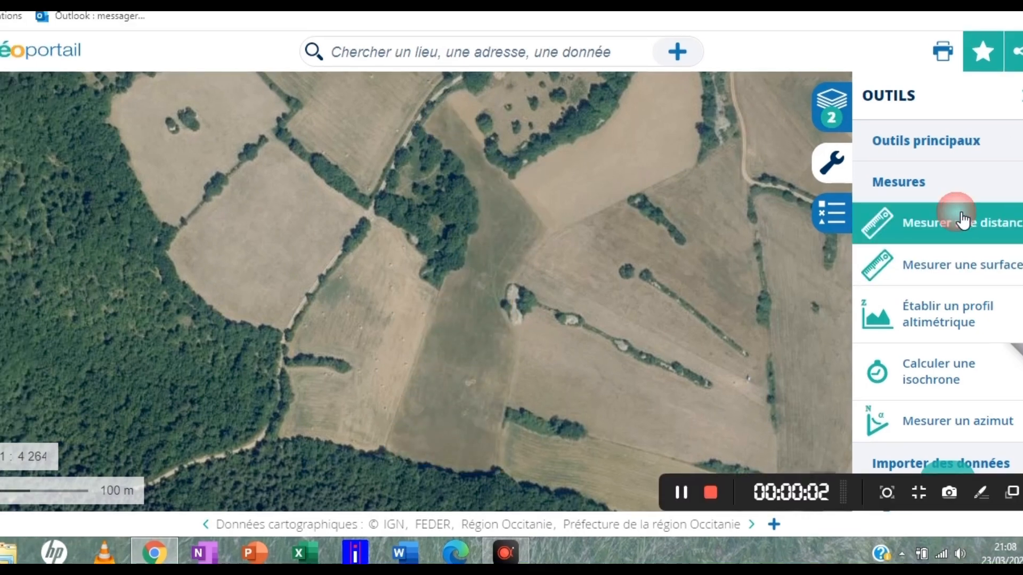
pyautogui.click(410, 378)
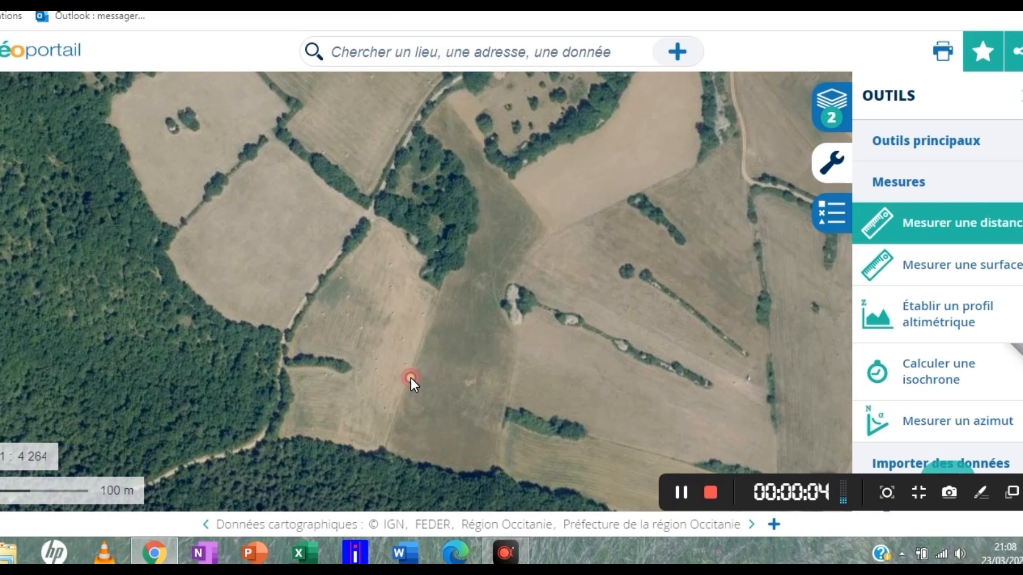
pyautogui.doubleClick(383, 446)
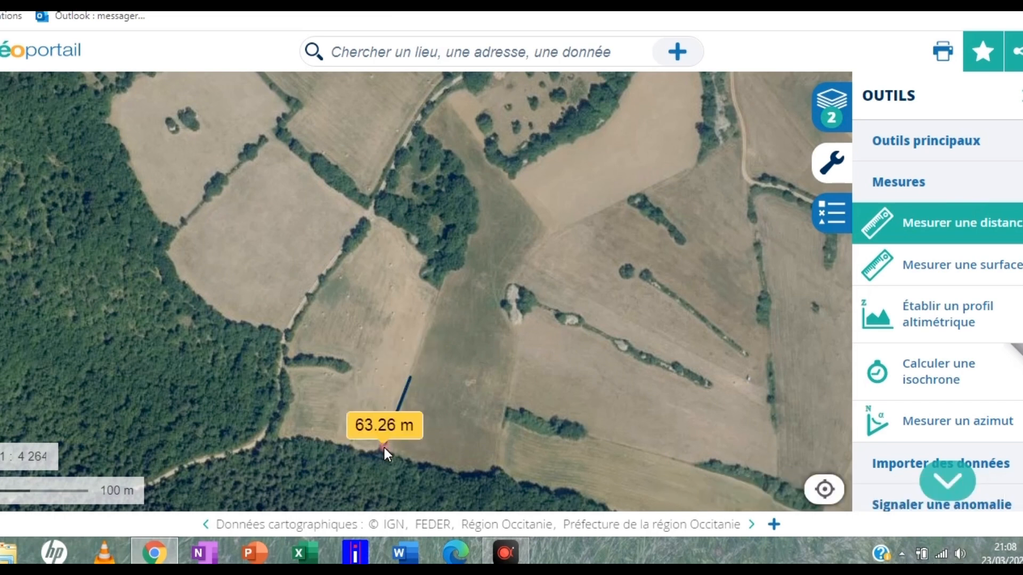
pyautogui.click(507, 391)
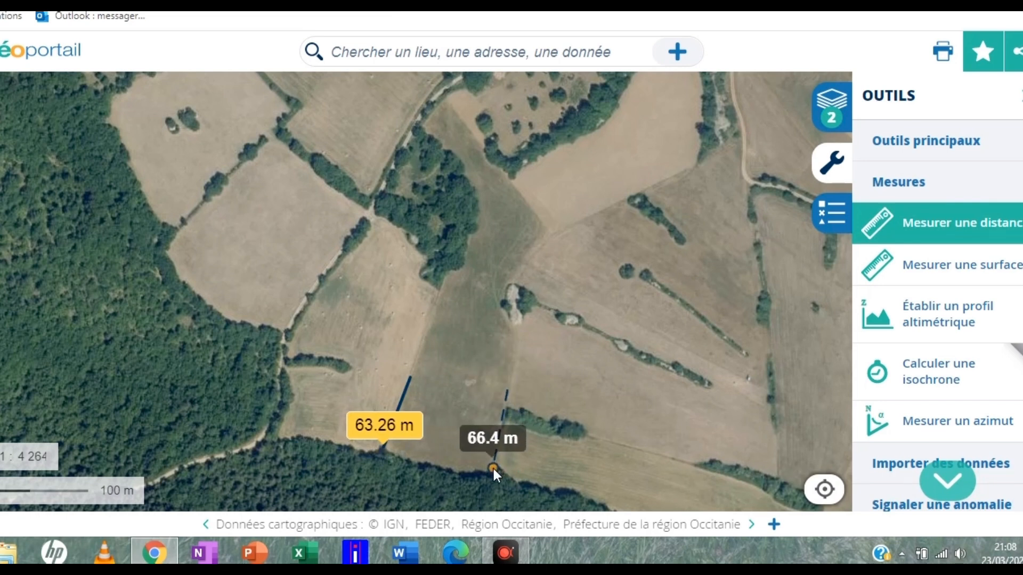
pyautogui.doubleClick(493, 469)
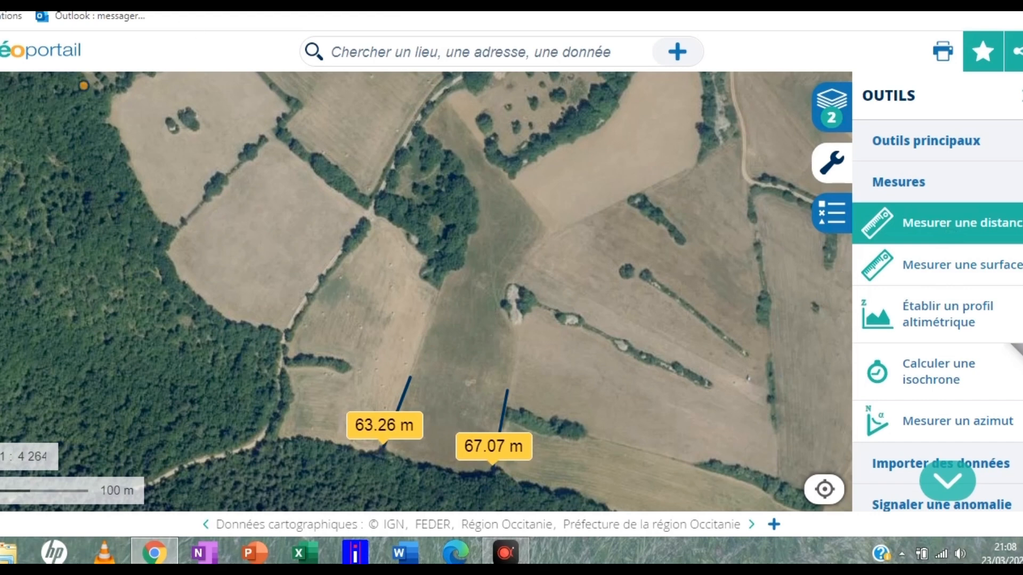
# Switch to the Paturevision website, open its map editor and locate the same field on the satellite map.
pyautogui.click(171, 7)
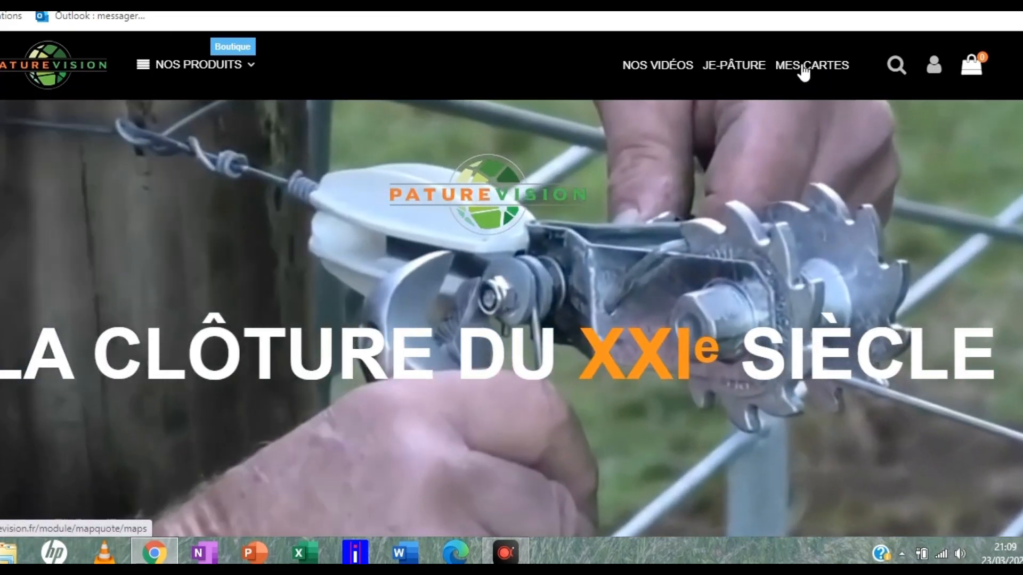
pyautogui.click(804, 69)
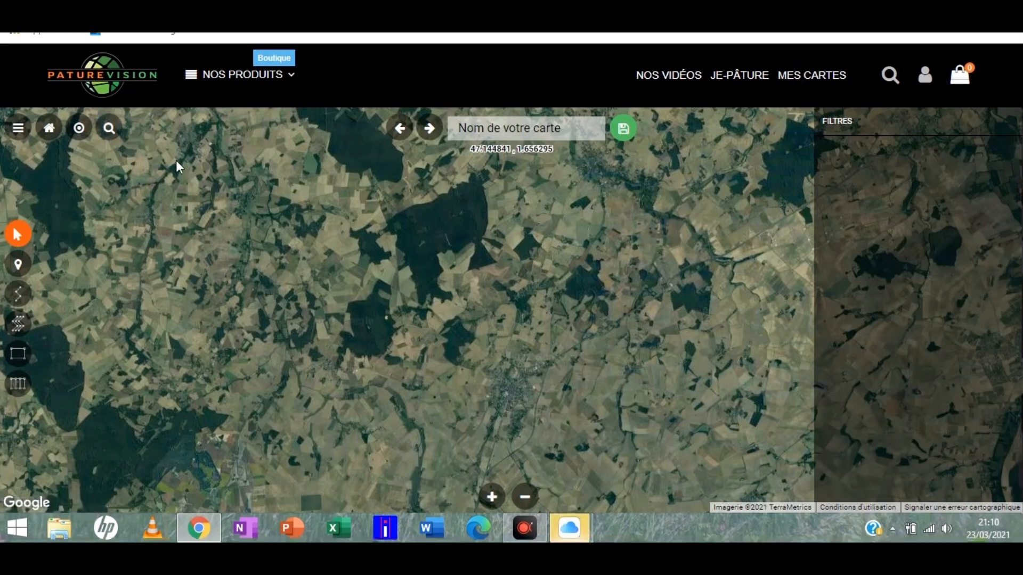
pyautogui.click(109, 128)
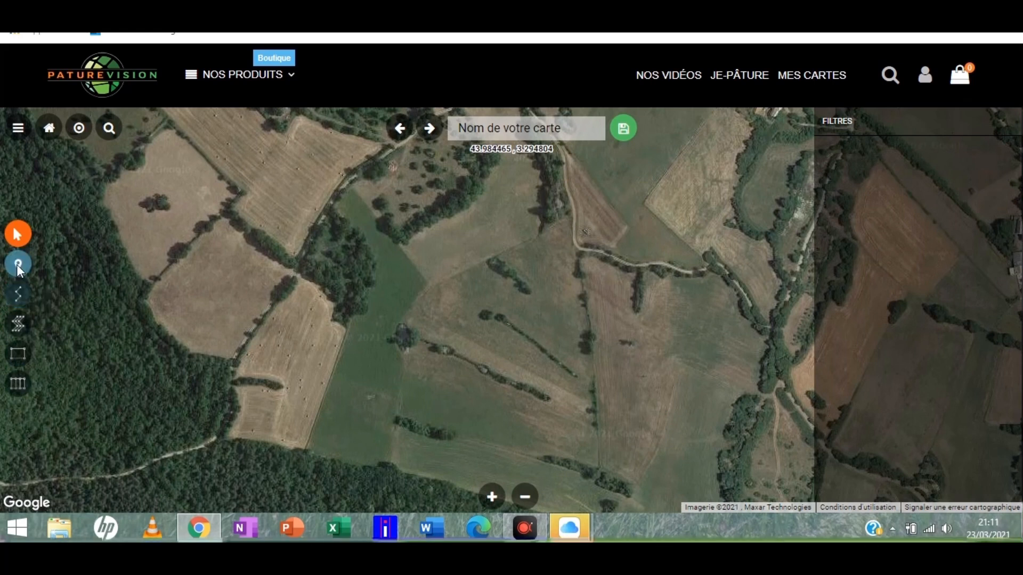
# Outline the whole field, from the southern forest edge up to its northern tip, as one parcel of about 2.04 ha.
pyautogui.click(19, 356)
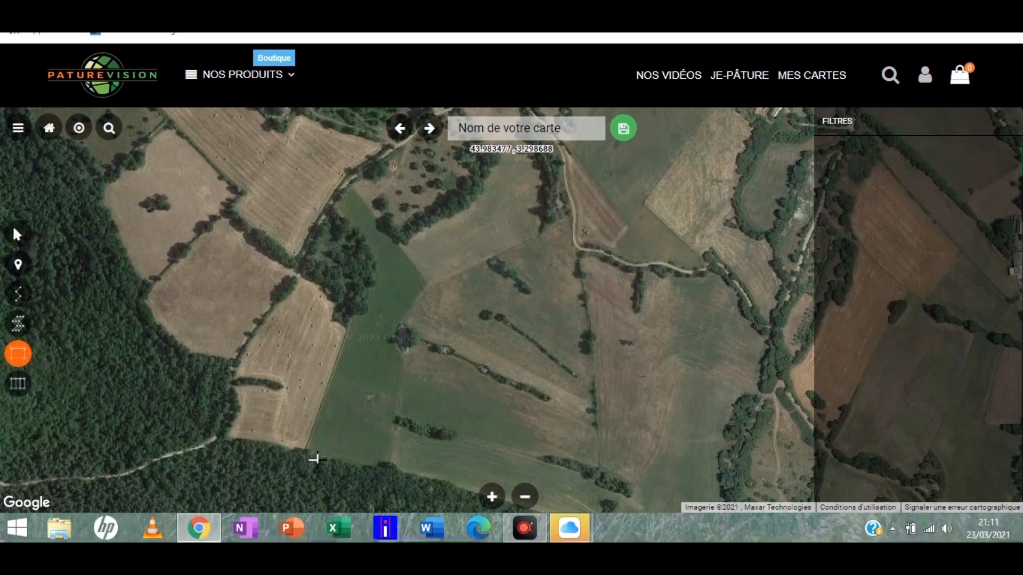
pyautogui.click(306, 449)
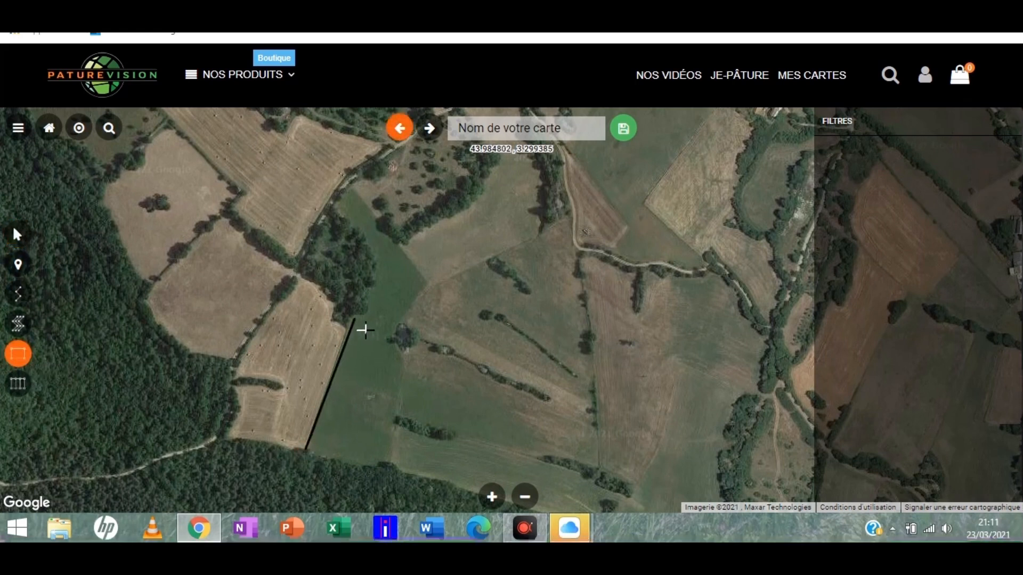
pyautogui.click(356, 317)
pyautogui.click(367, 306)
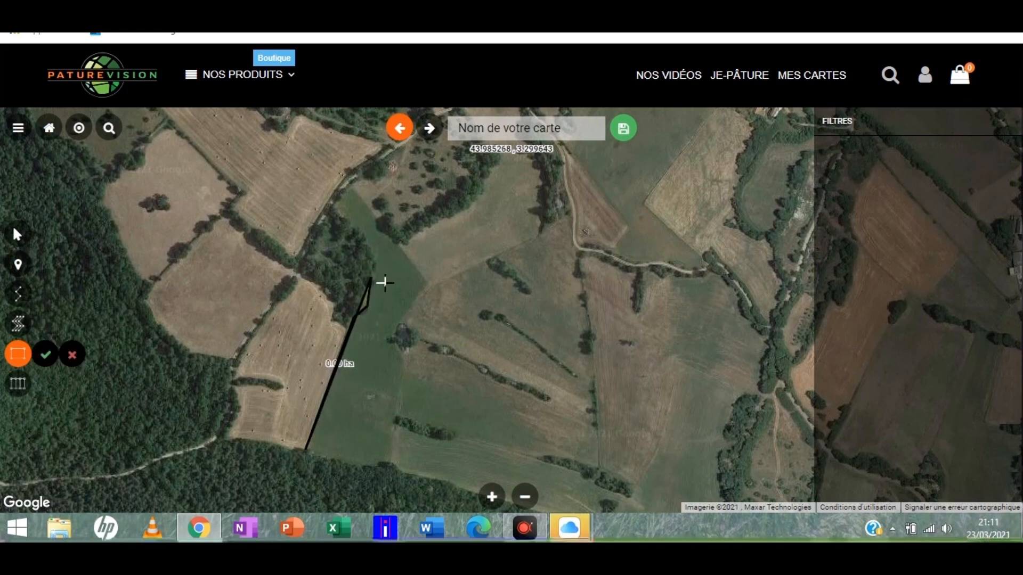
pyautogui.click(375, 262)
pyautogui.click(331, 208)
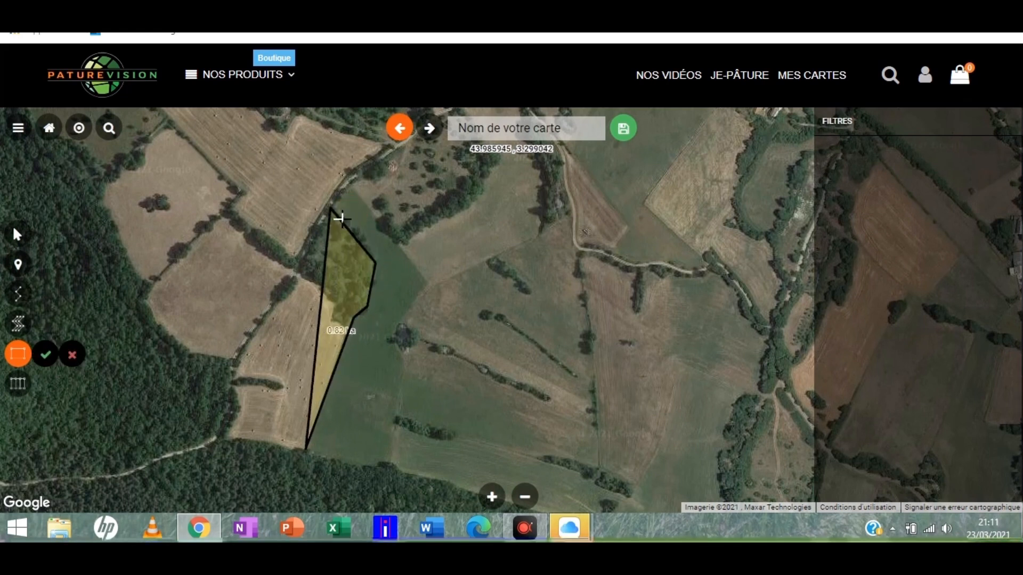
pyautogui.click(428, 286)
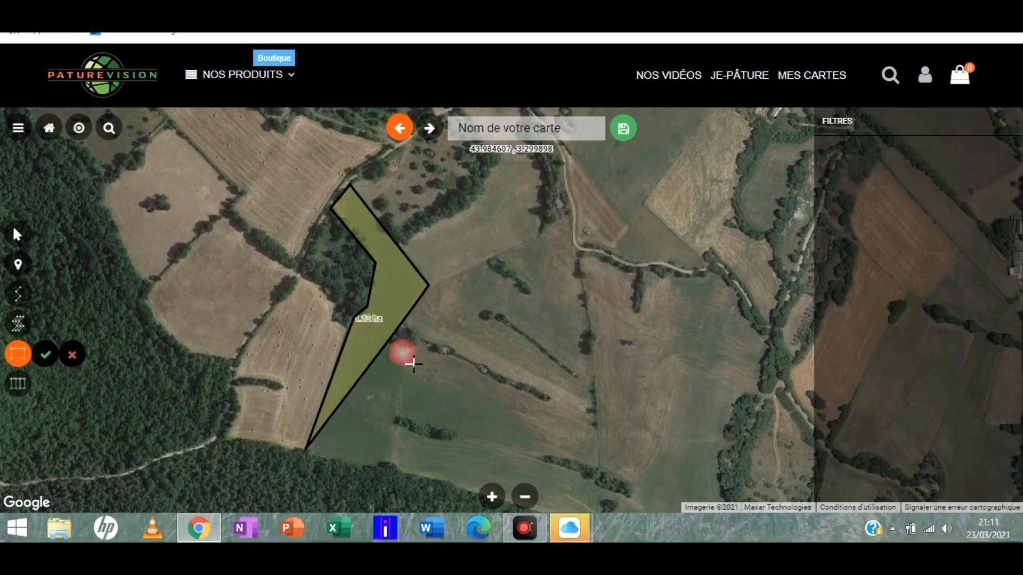
pyautogui.click(407, 360)
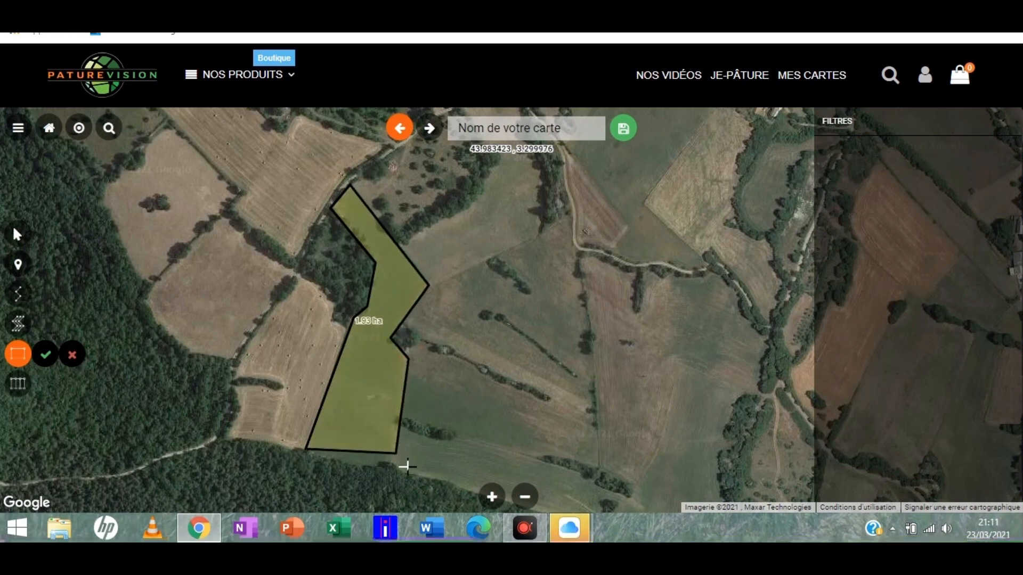
pyautogui.click(392, 466)
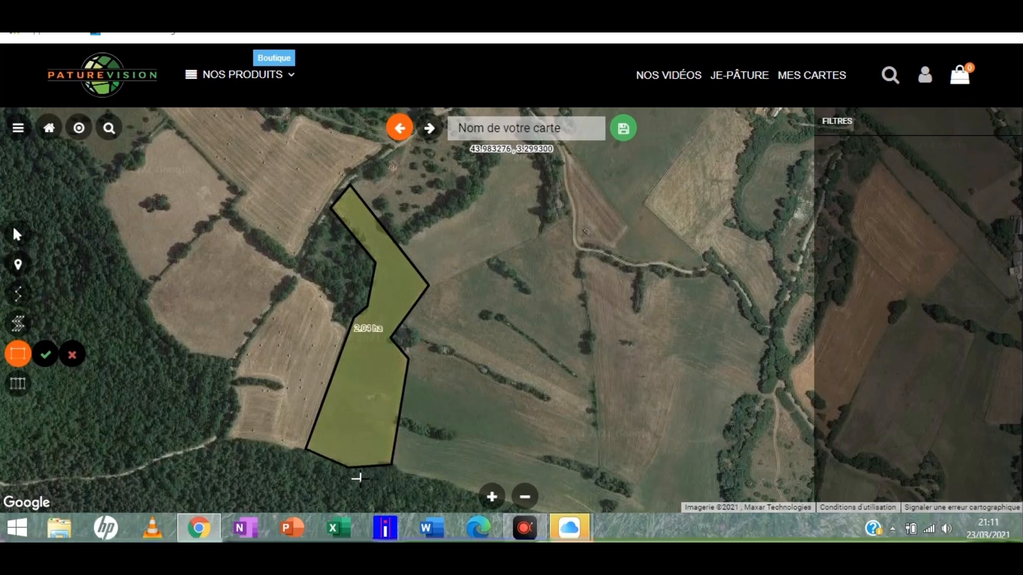
pyautogui.doubleClick(355, 478)
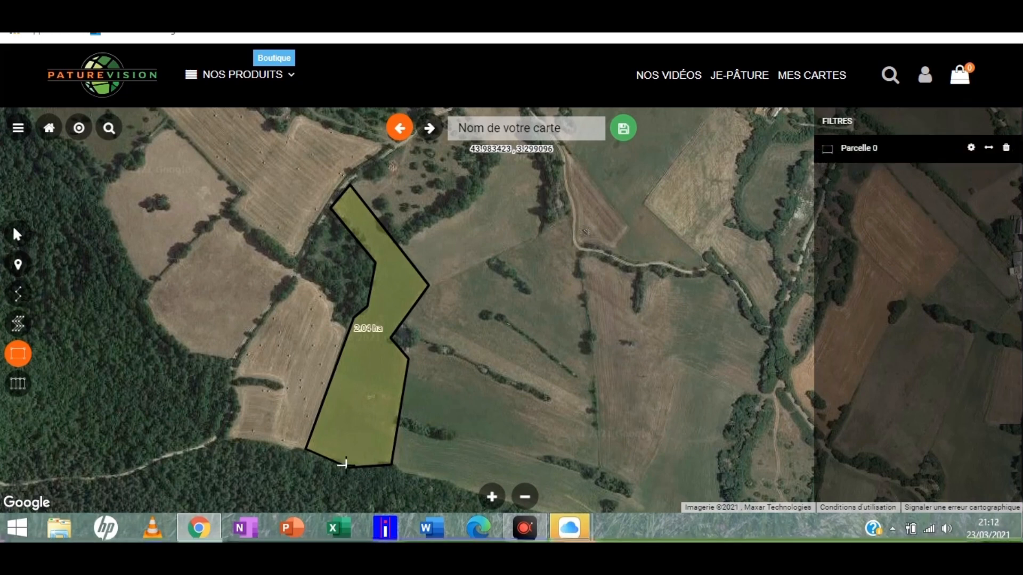
# Automatically subdivide the field parcel into 3 parts using reference line 0, the southwest edge along the forest.
pyautogui.click(20, 382)
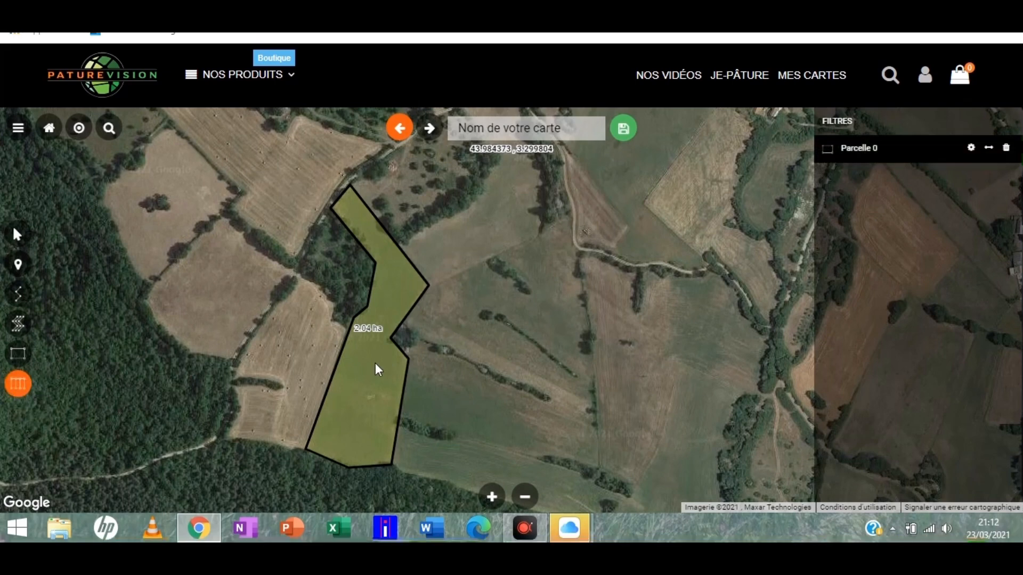
pyautogui.click(378, 329)
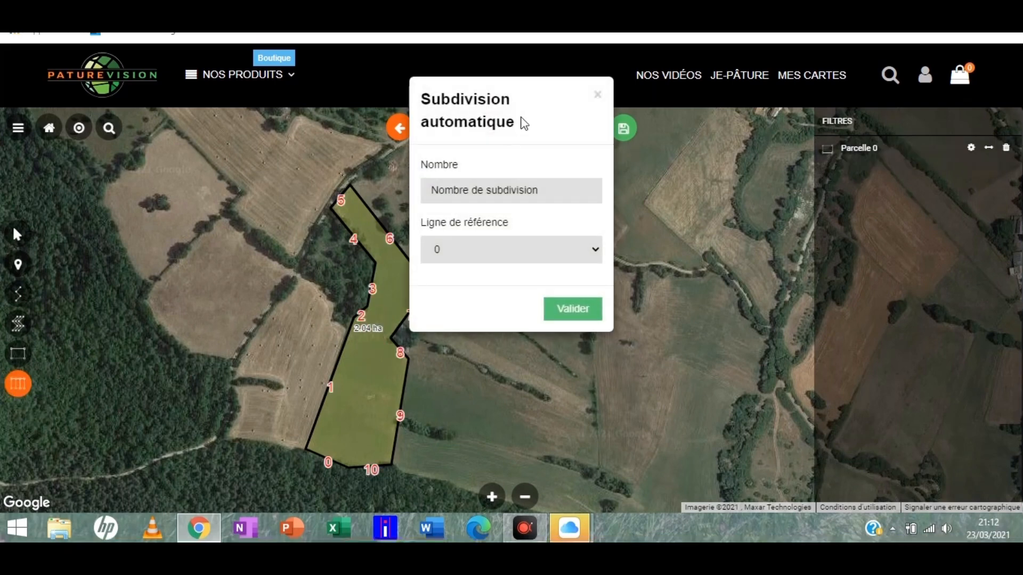
pyautogui.click(550, 200)
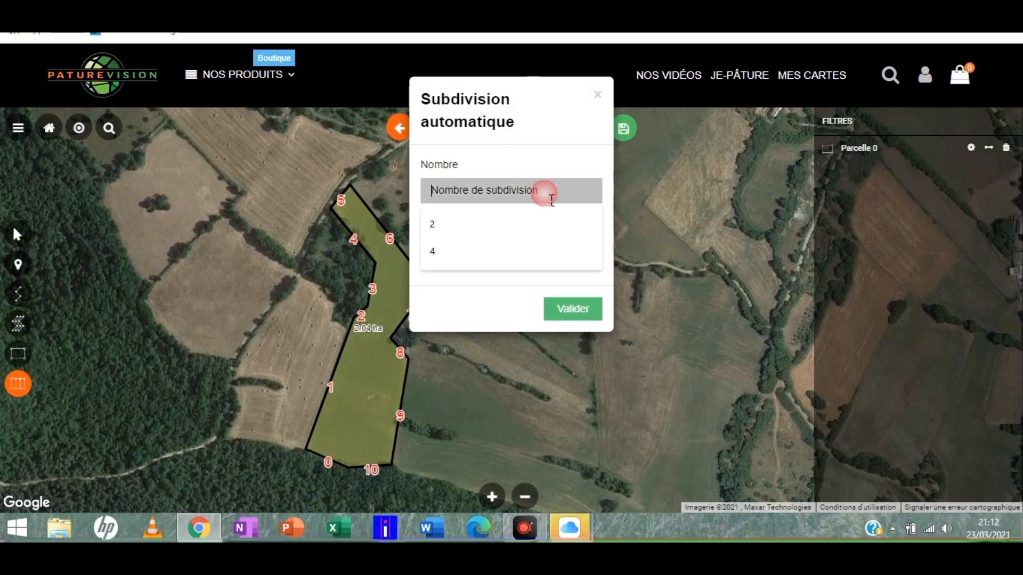
pyautogui.write('3')
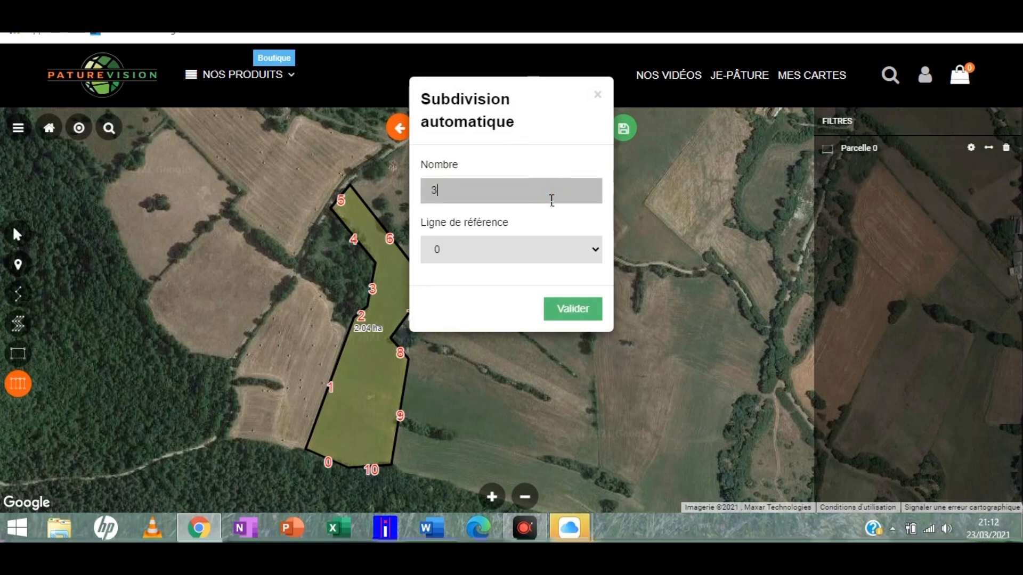
pyautogui.moveTo(517, 94); pyautogui.dragTo(620, 136)
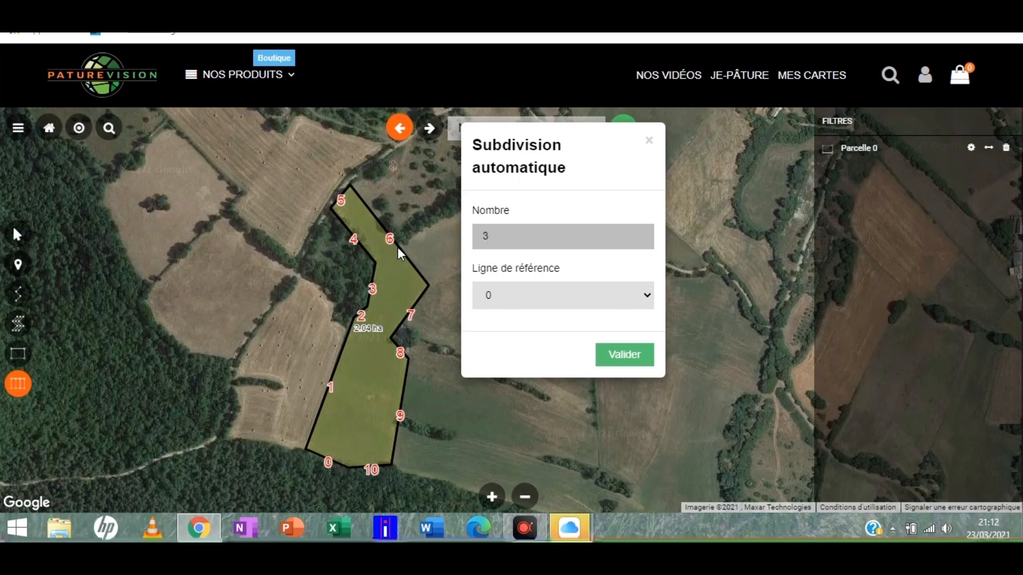
pyautogui.click(525, 296)
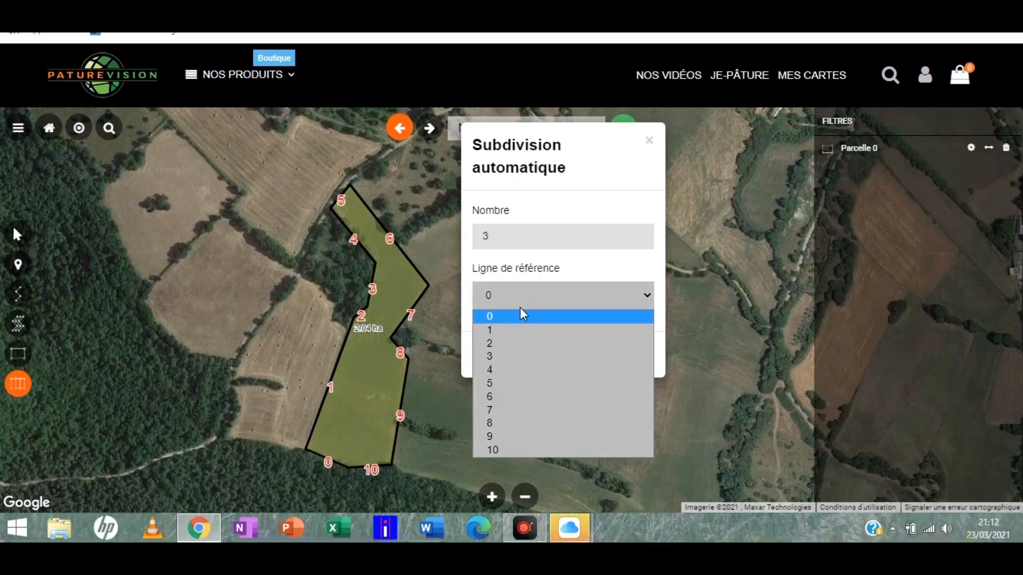
pyautogui.click(519, 316)
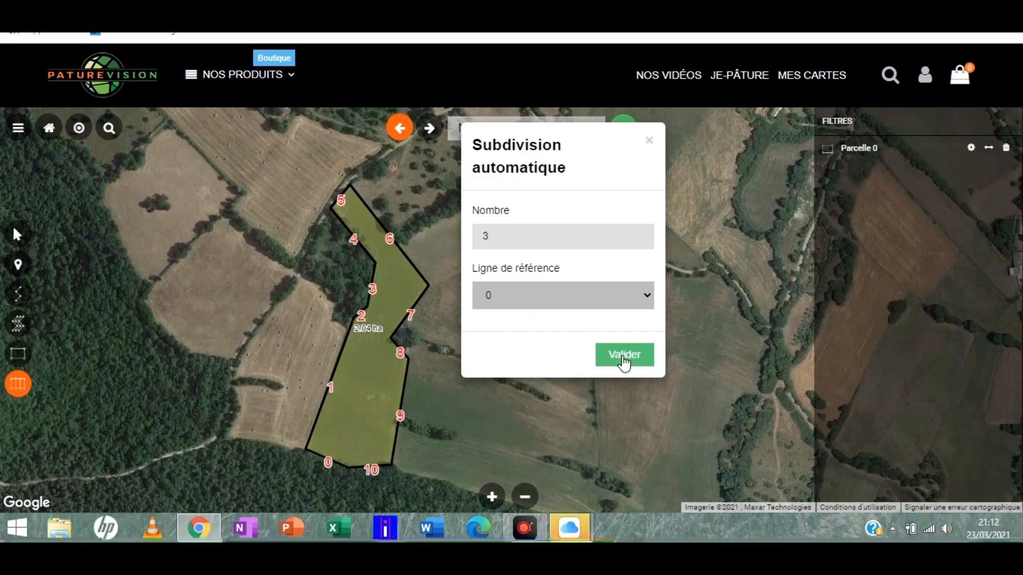
pyautogui.click(622, 357)
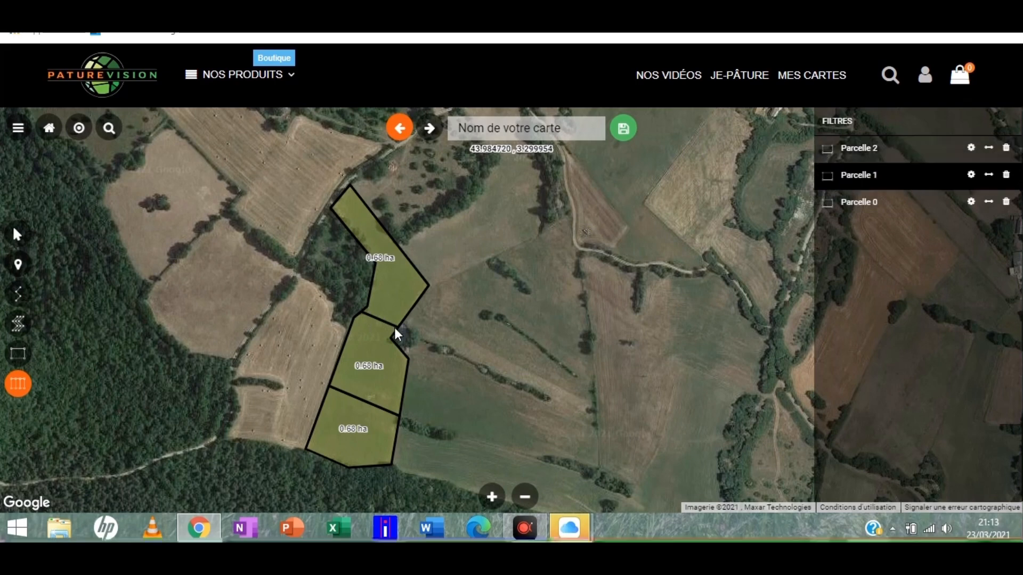
# Display the side distances of the southern sub-parcel and of the northern sub-parcel on the map.
pyautogui.click(378, 422)
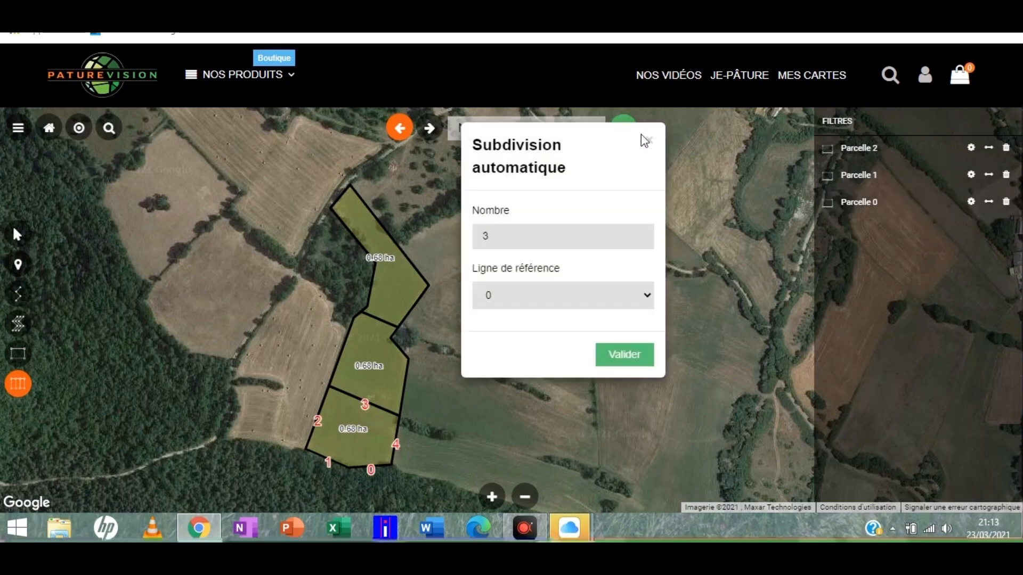
pyautogui.click(657, 140)
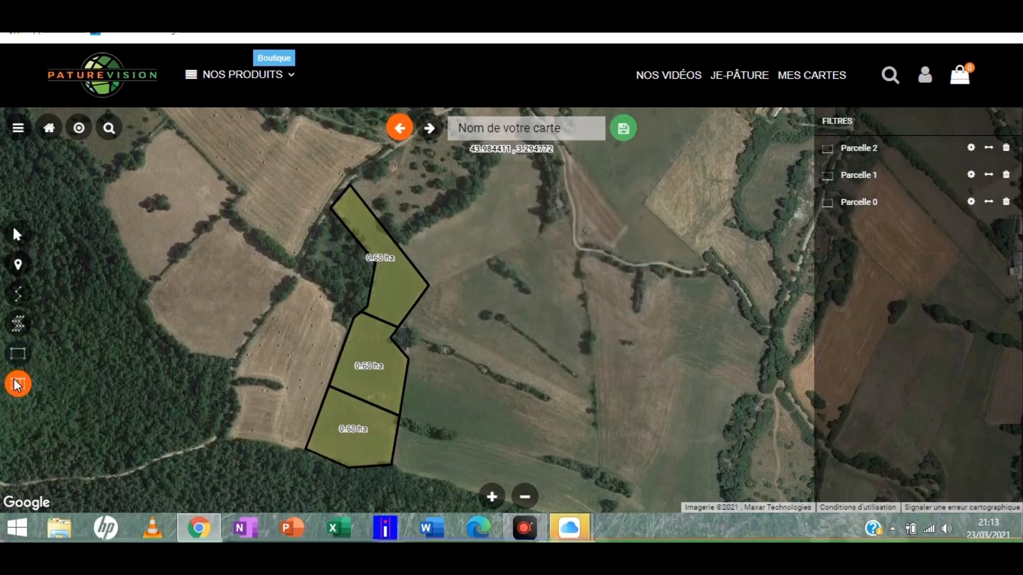
pyautogui.click(17, 234)
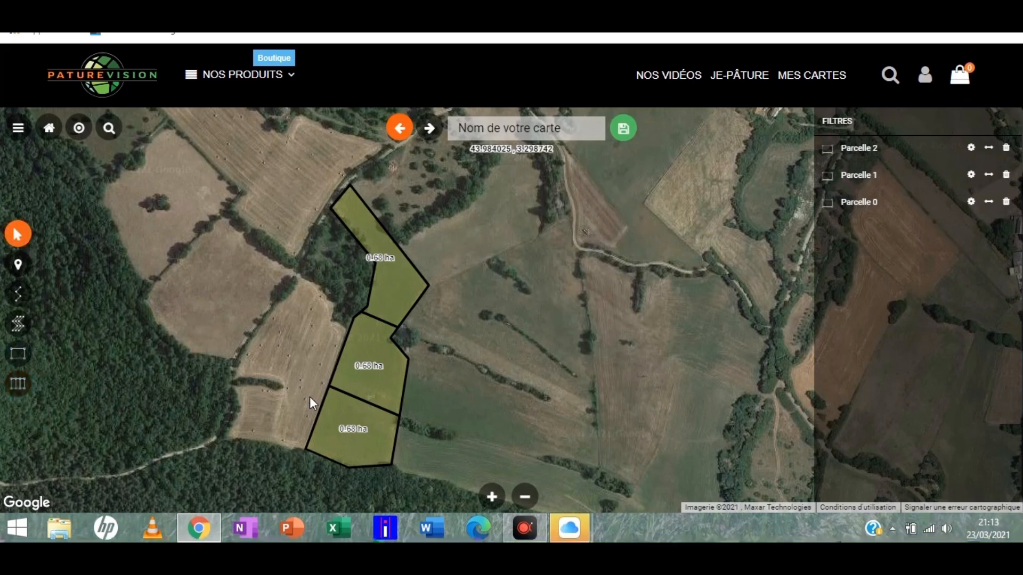
pyautogui.click(366, 445)
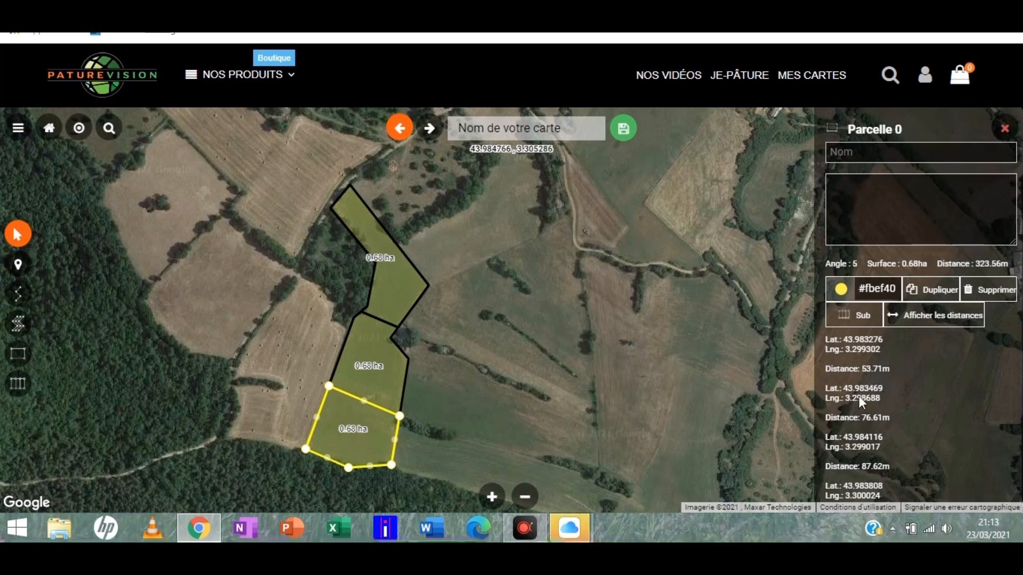
pyautogui.click(944, 317)
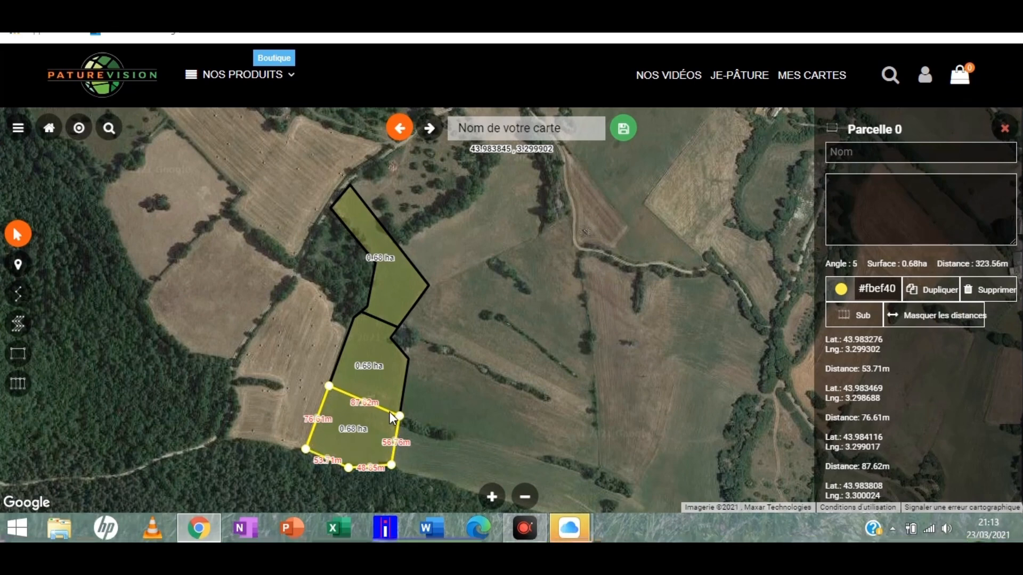
pyautogui.click(419, 298)
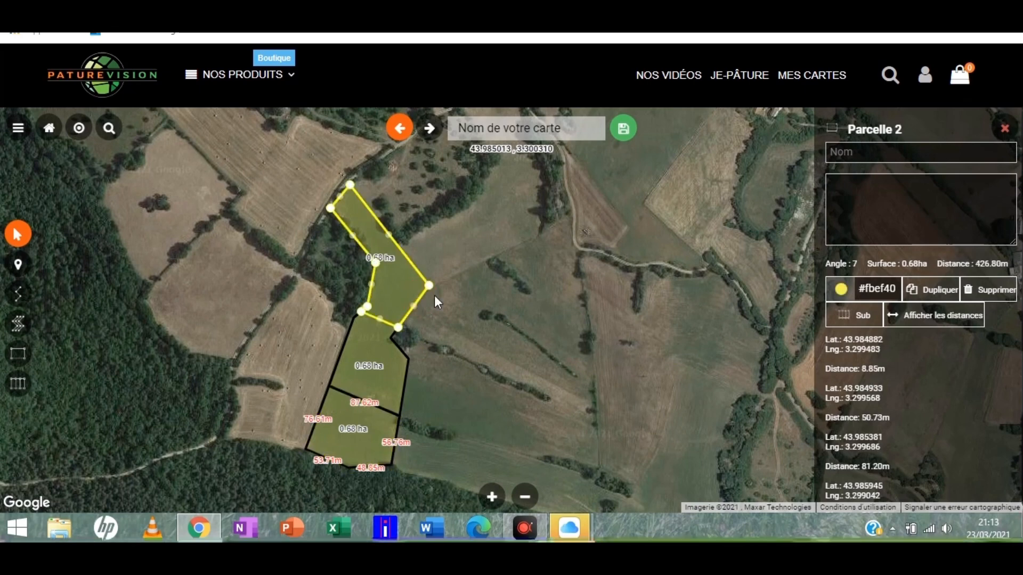
pyautogui.click(907, 313)
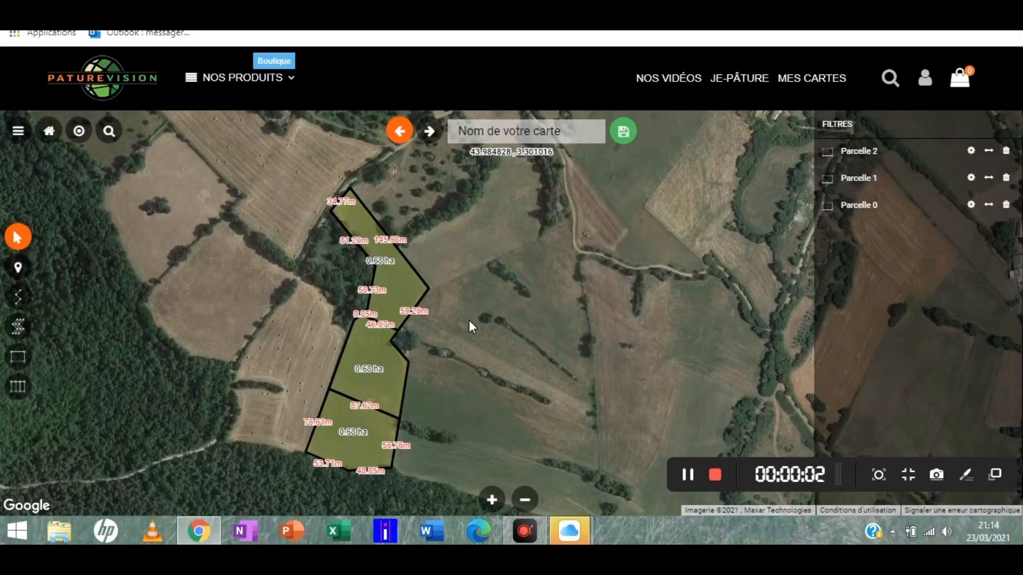
# Hide the side distances of the northern and southern sub-parcels and deselect them.
pyautogui.click(386, 284)
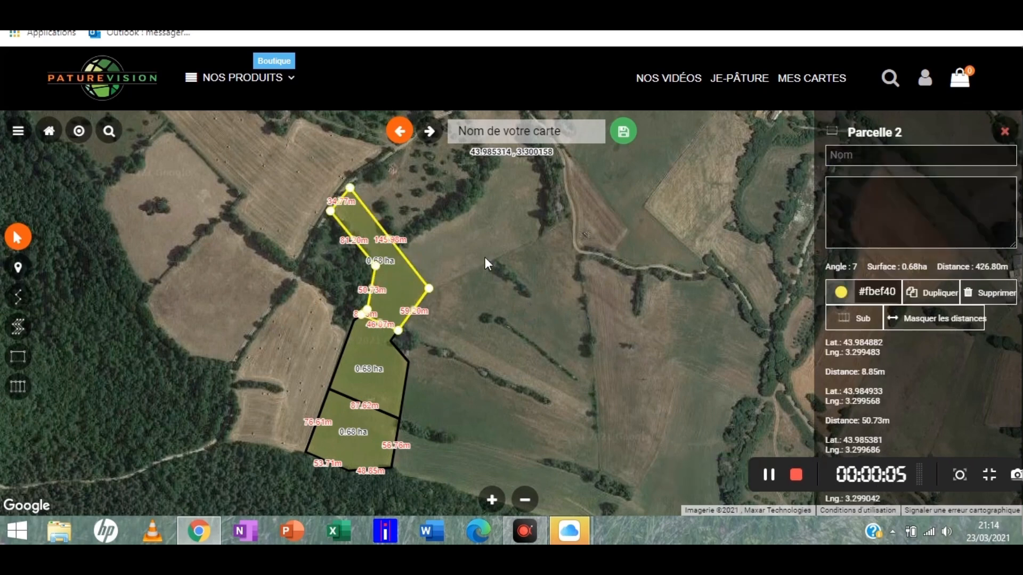
pyautogui.click(903, 317)
pyautogui.click(367, 438)
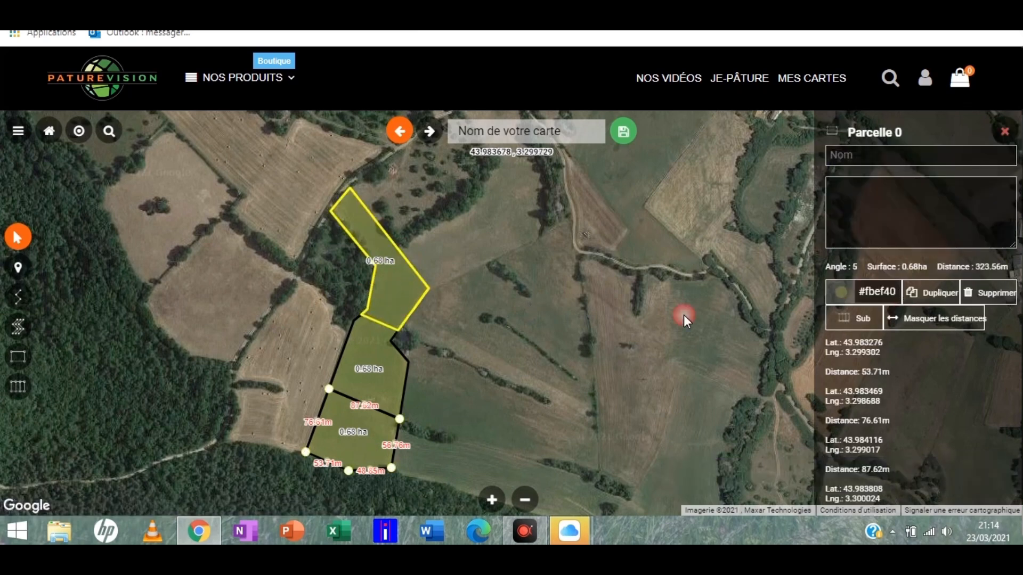
pyautogui.click(893, 318)
pyautogui.click(506, 323)
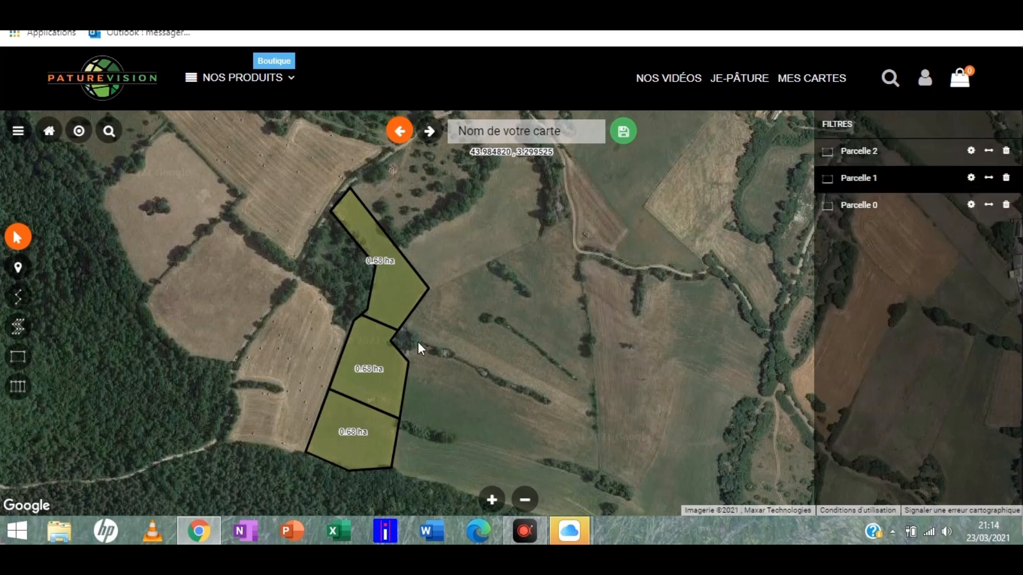
pyautogui.click(395, 289)
pyautogui.click(560, 302)
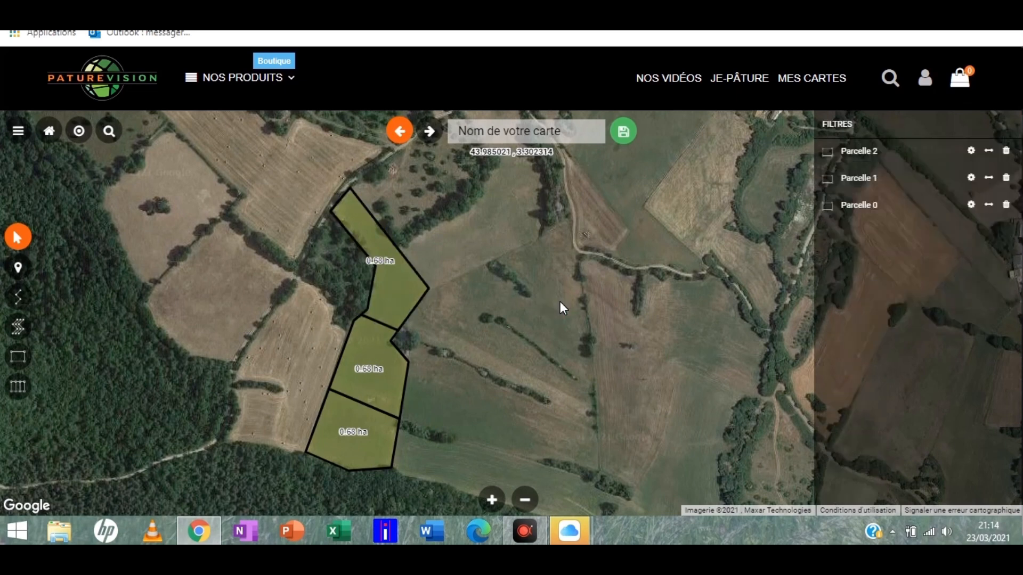